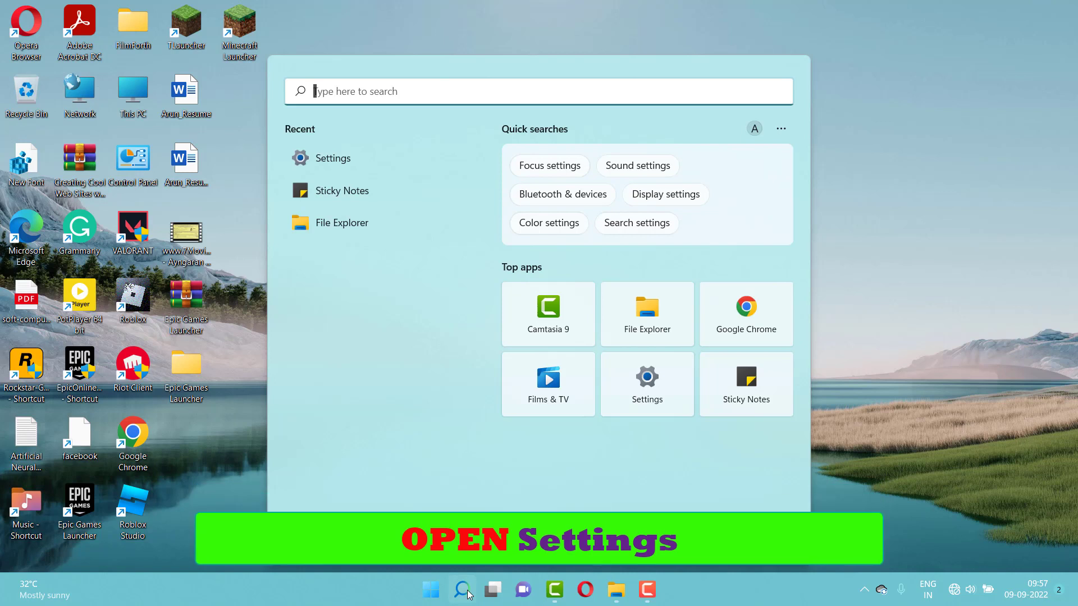
# Switch off Remember my preferences on the Windows backup page of the account settings in Windows Settings, and minimise the window
pyautogui.write('setting')
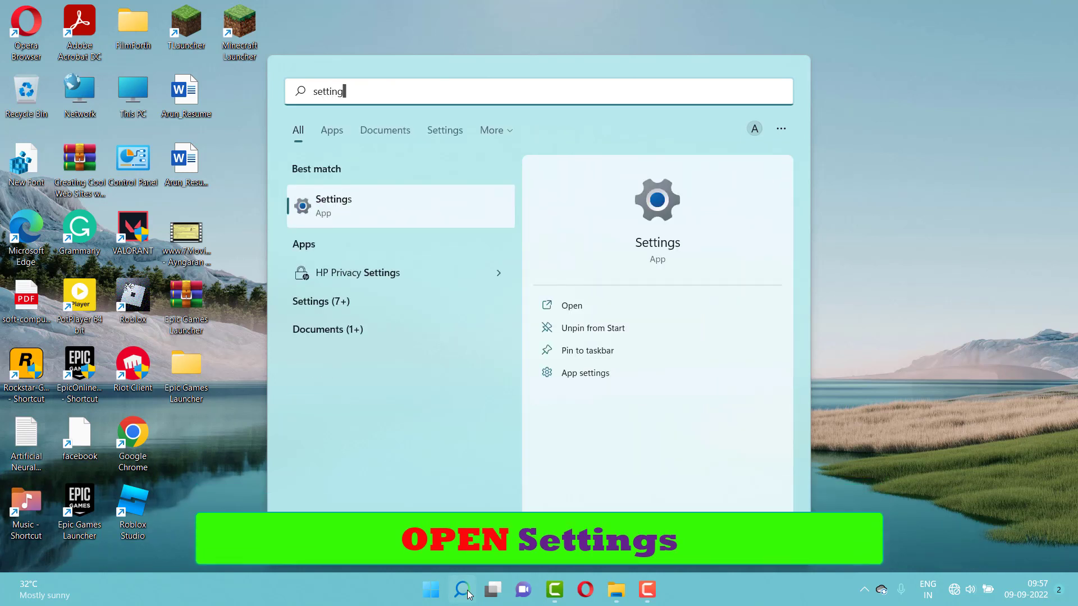
pyautogui.press('Return')
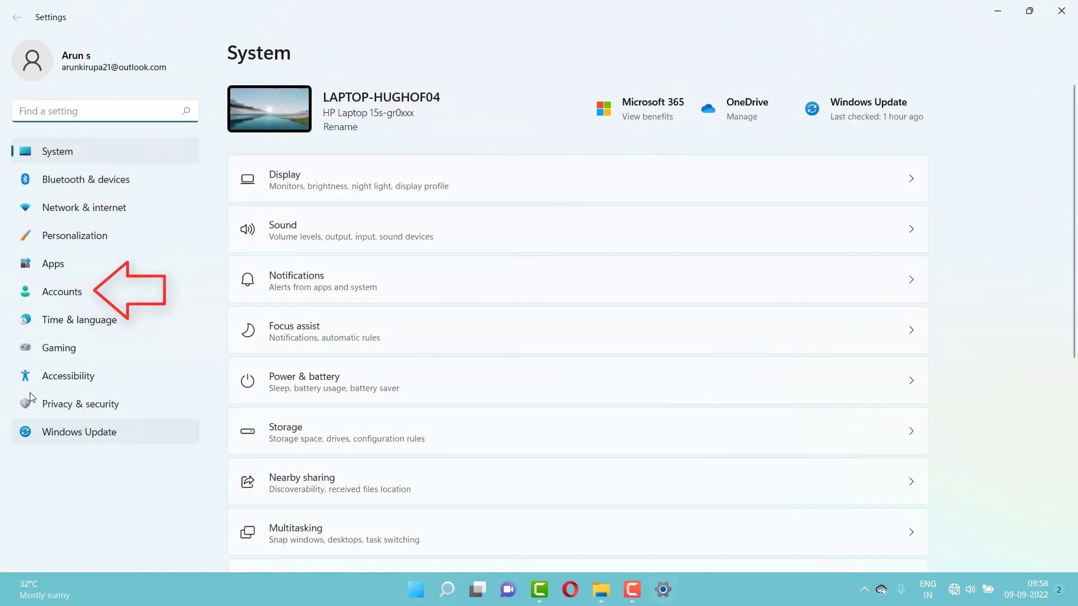
pyautogui.click(86, 300)
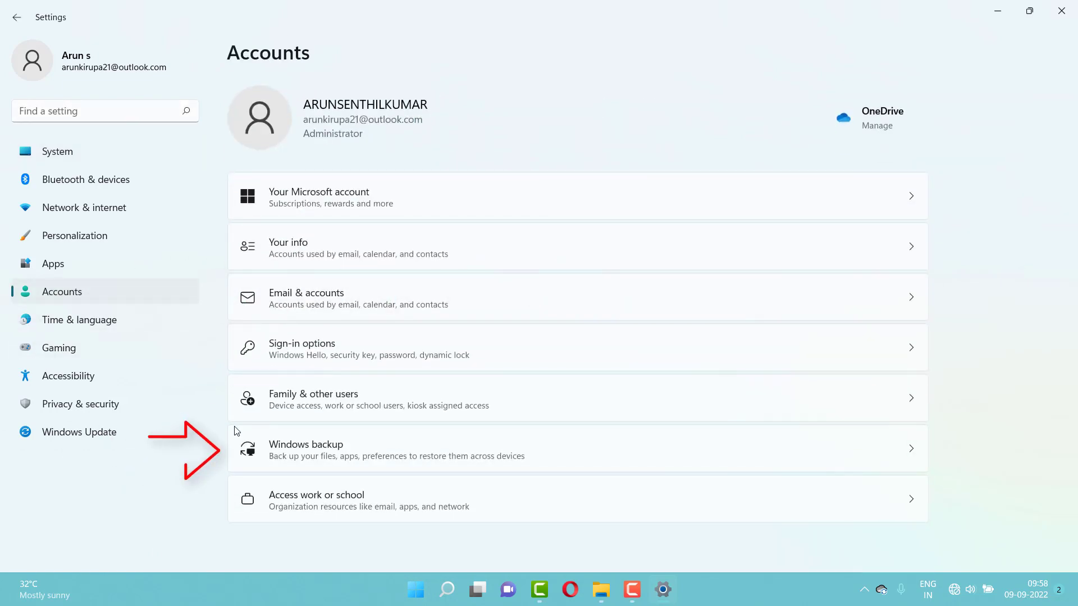
pyautogui.click(371, 449)
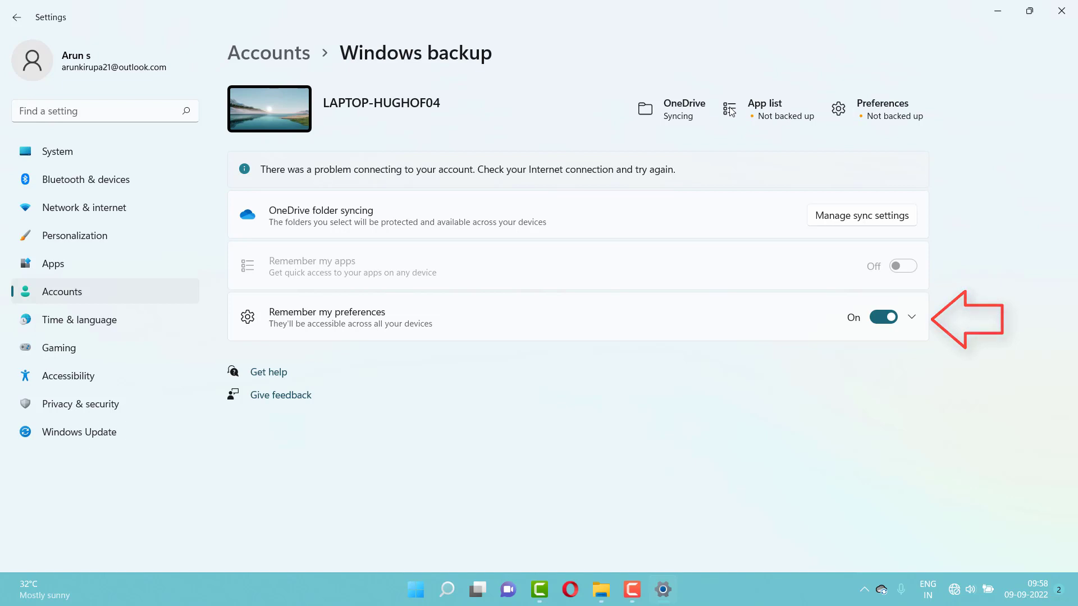
pyautogui.click(891, 325)
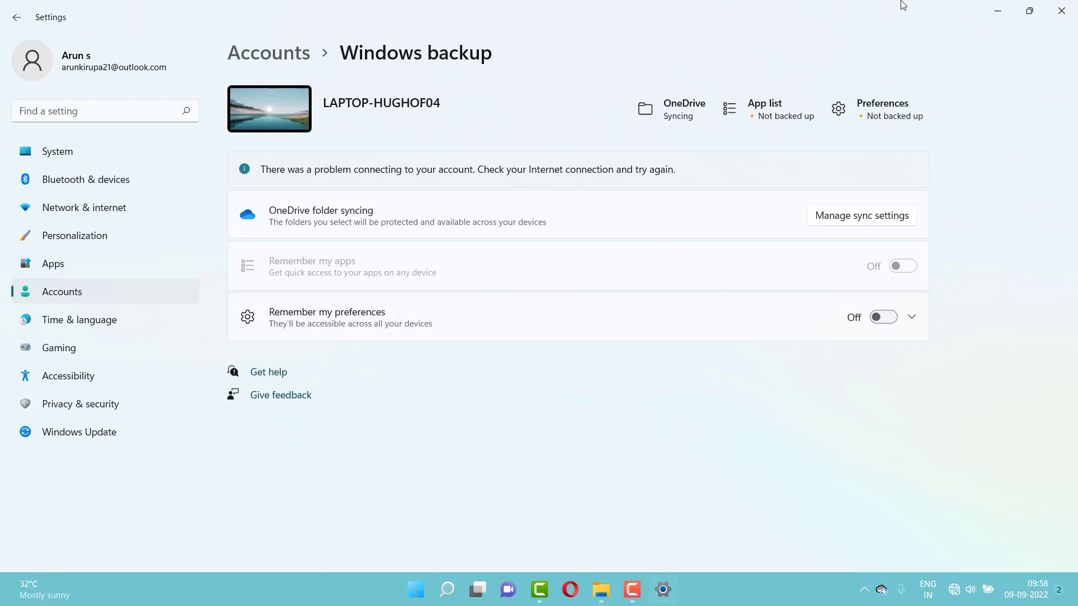
pyautogui.click(987, 17)
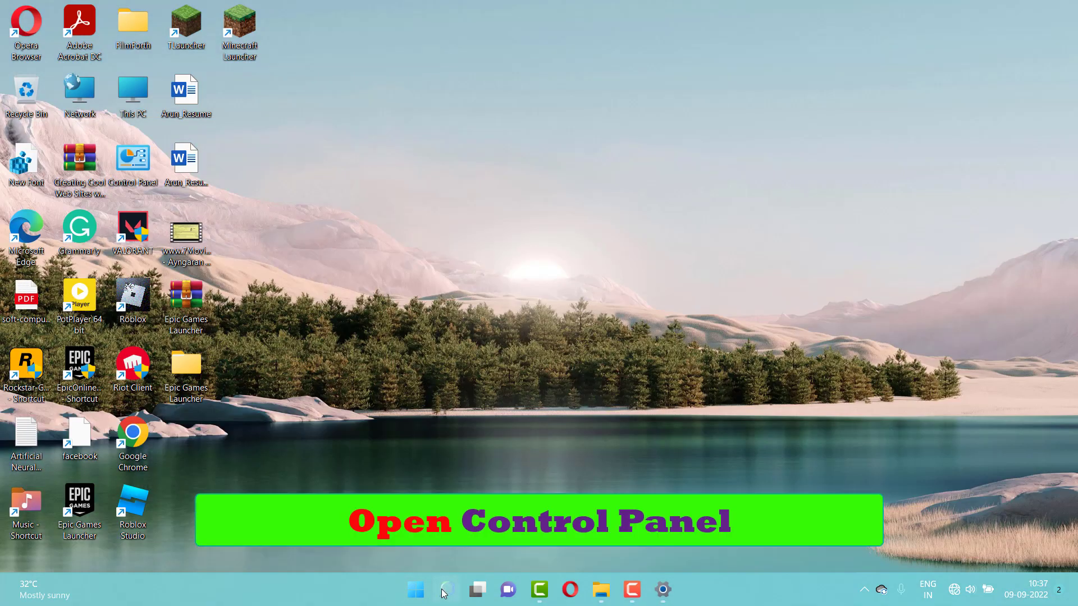
# Open the network adapter list from the Network and Sharing Center in Control Panel
pyautogui.click(446, 589)
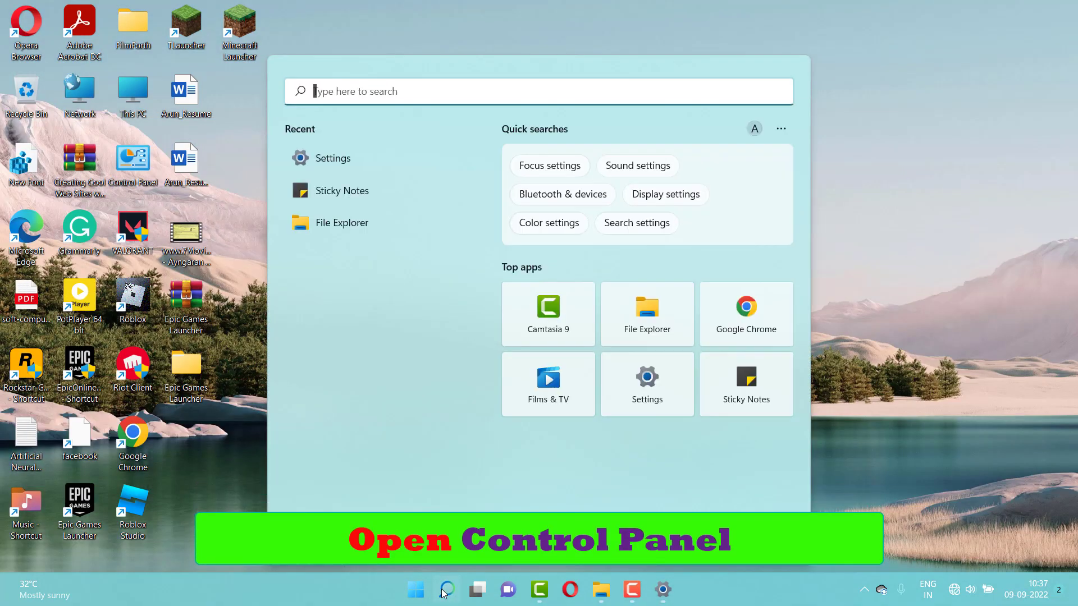
pyautogui.write('contr')
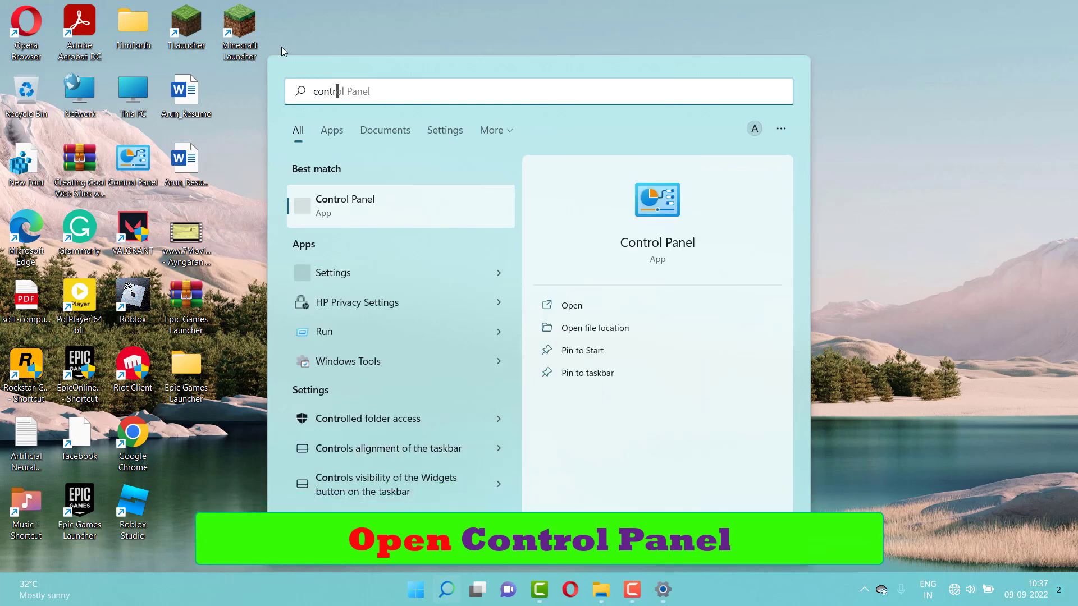
pyautogui.click(431, 204)
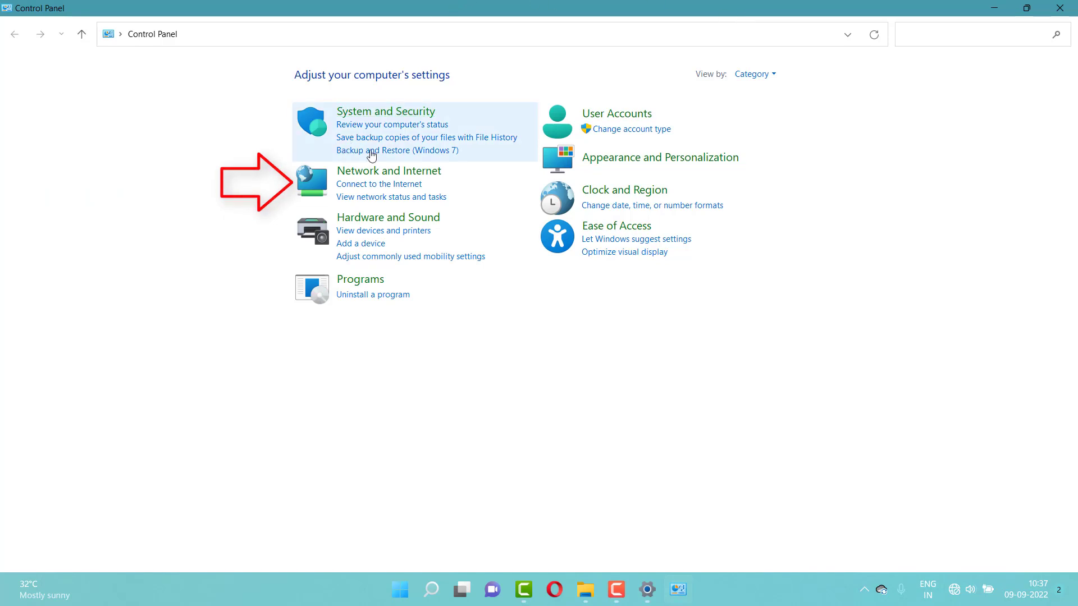
pyautogui.click(397, 176)
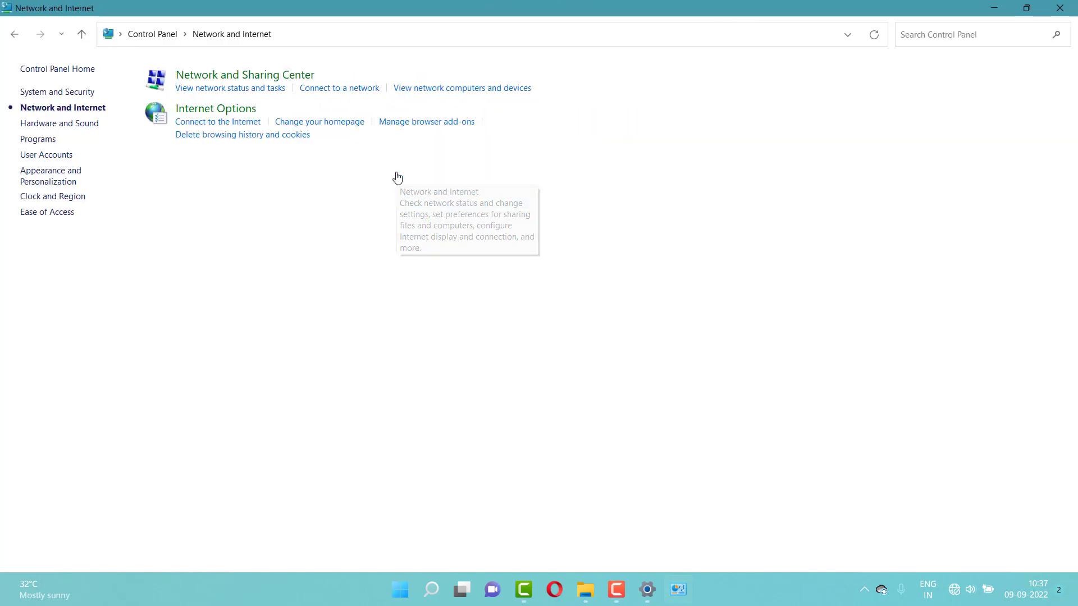
pyautogui.click(234, 78)
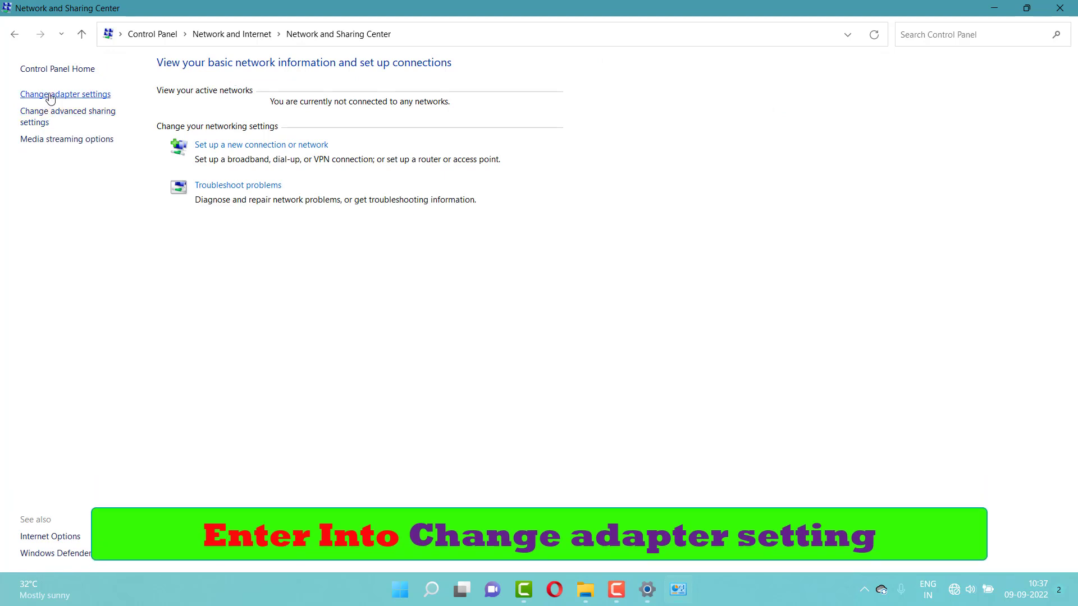
pyautogui.click(50, 95)
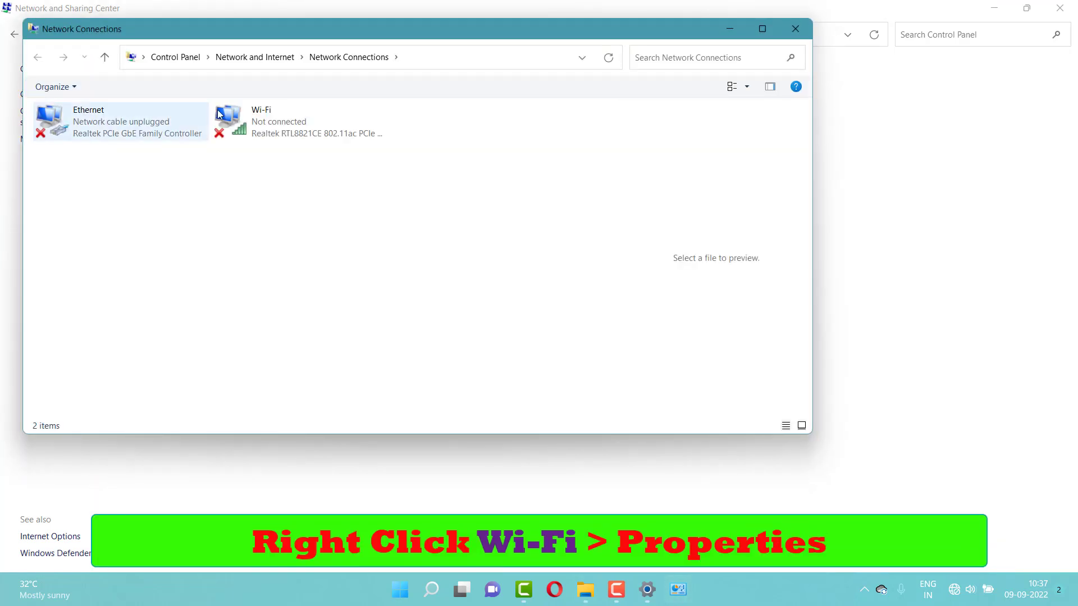
# Open the Internet Protocol Version 4 (TCP/IPv4) properties of the Wi-Fi connection
pyautogui.click(218, 121)
pyautogui.rightClick(219, 121)
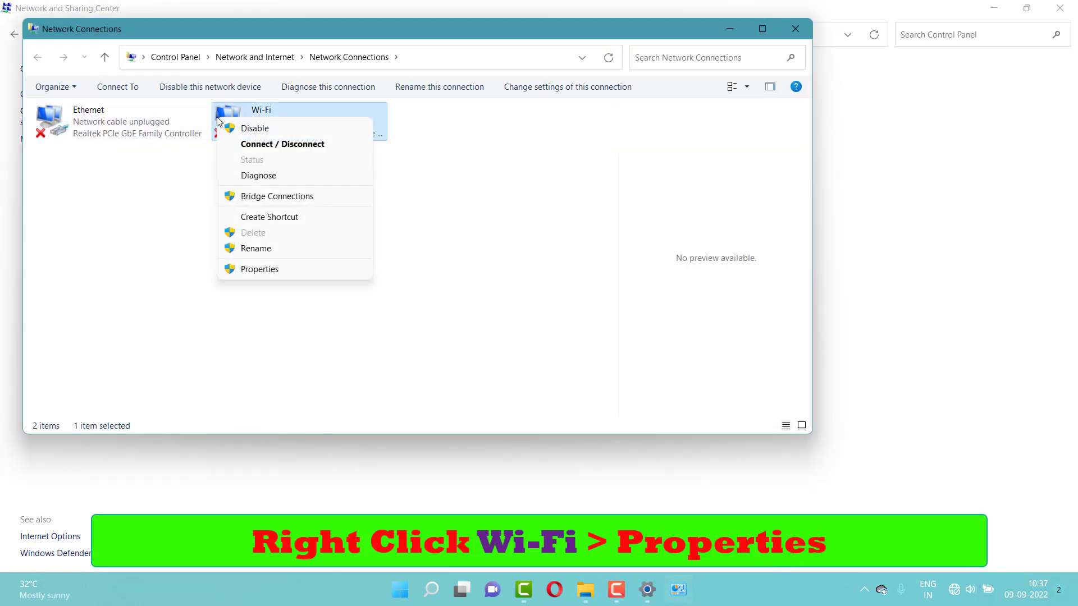
pyautogui.click(275, 269)
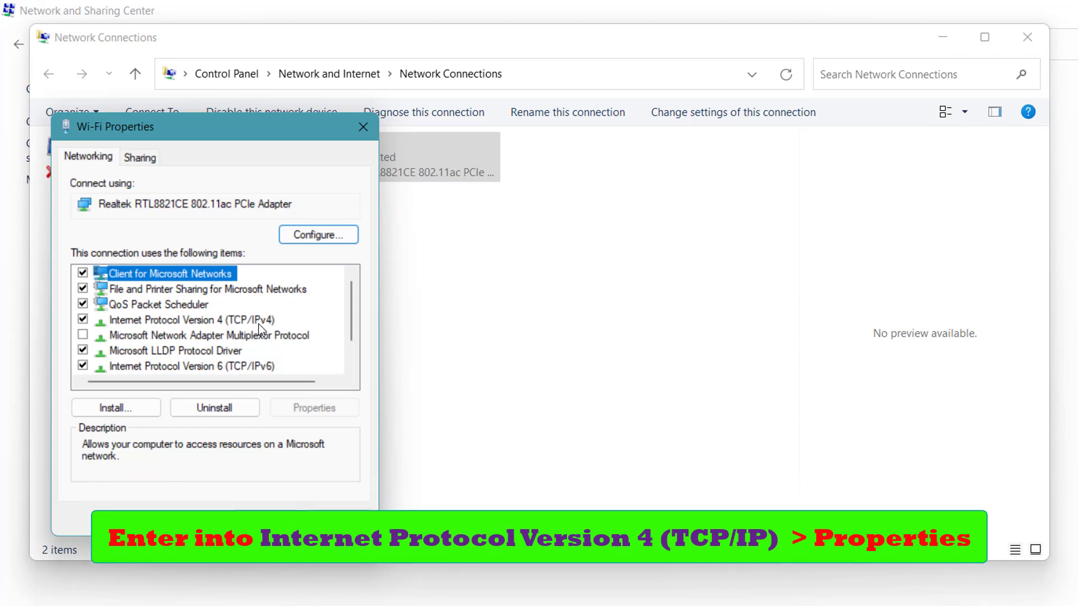
pyautogui.click(258, 321)
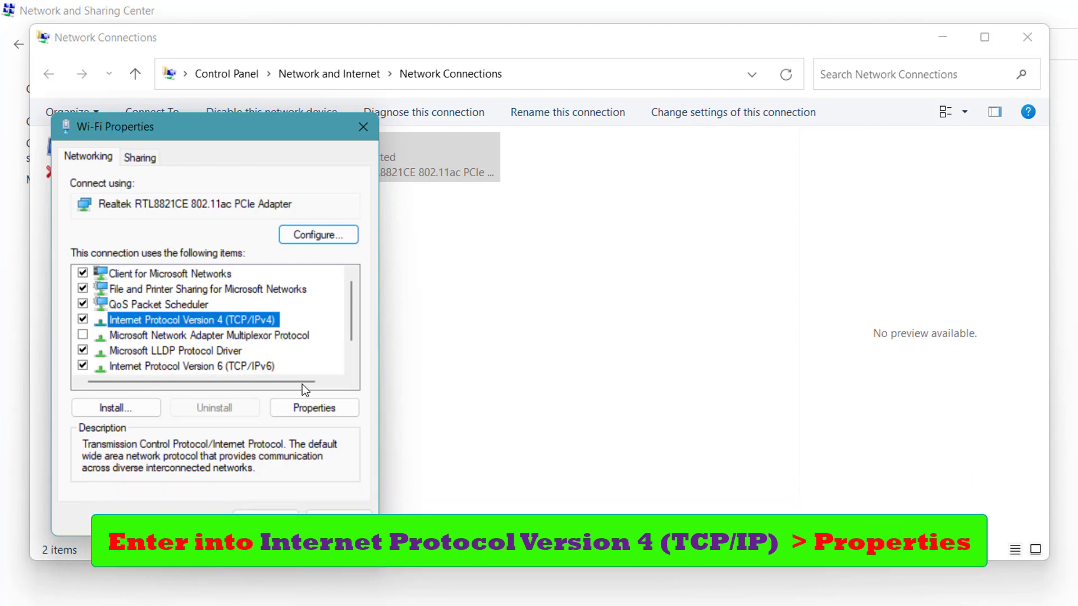
pyautogui.click(308, 405)
# Set the Wi-Fi connection's preferred DNS server to 8.8.8.8 and alternate to 4.4.4.4, and close its properties
pyautogui.click(118, 443)
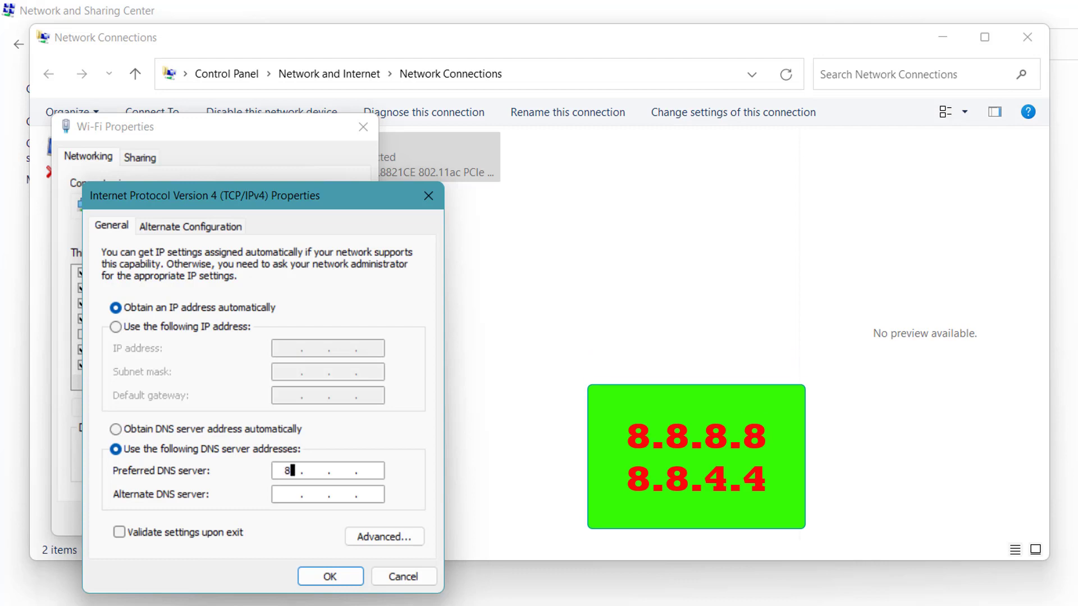
pyautogui.write('8.8.')
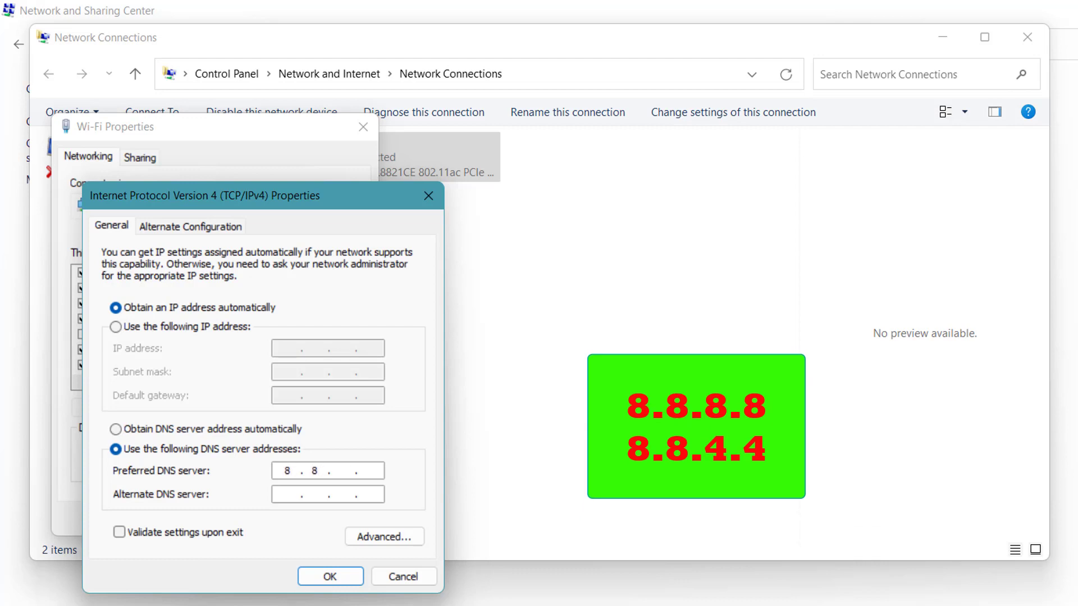
pyautogui.write('8')
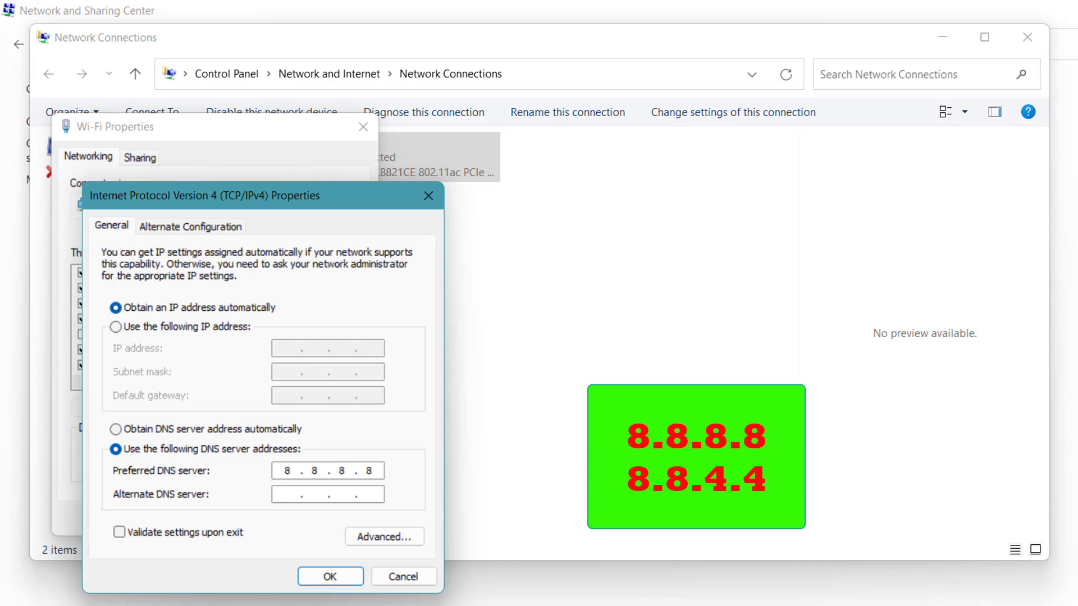
pyautogui.click(292, 494)
pyautogui.write('4.4.4.4')
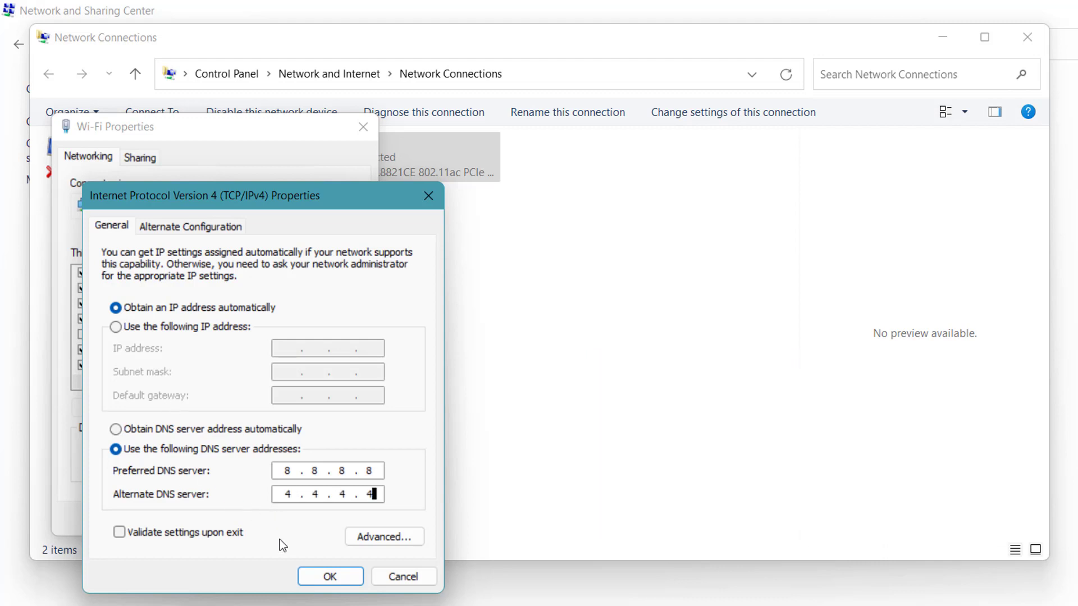
pyautogui.click(325, 577)
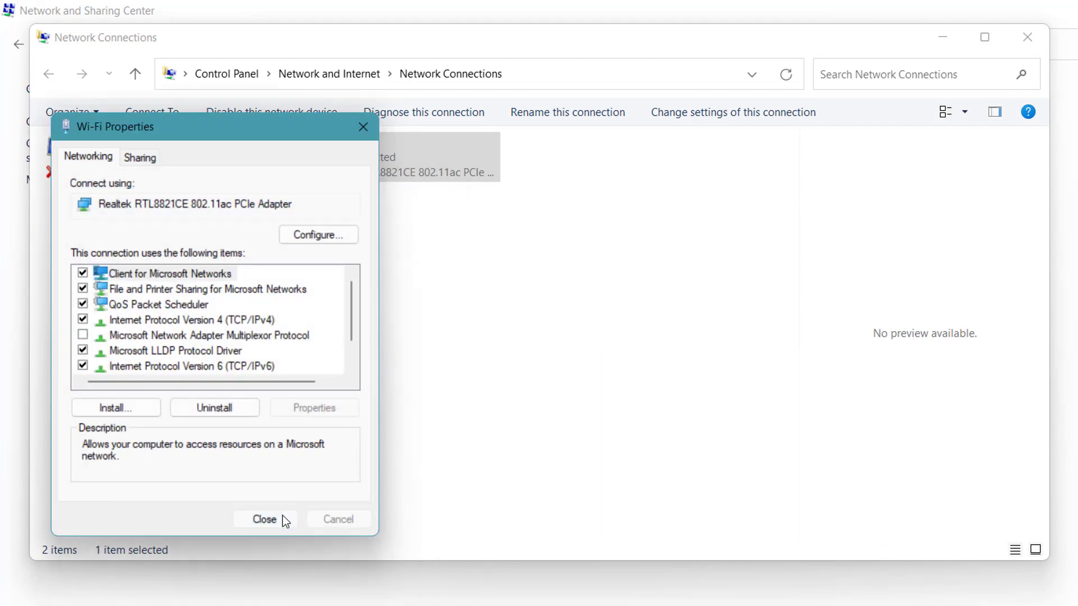
pyautogui.click(284, 520)
# Open the Internet Protocol Version 4 (TCP/IPv4) properties of the Ethernet connection
pyautogui.click(183, 158)
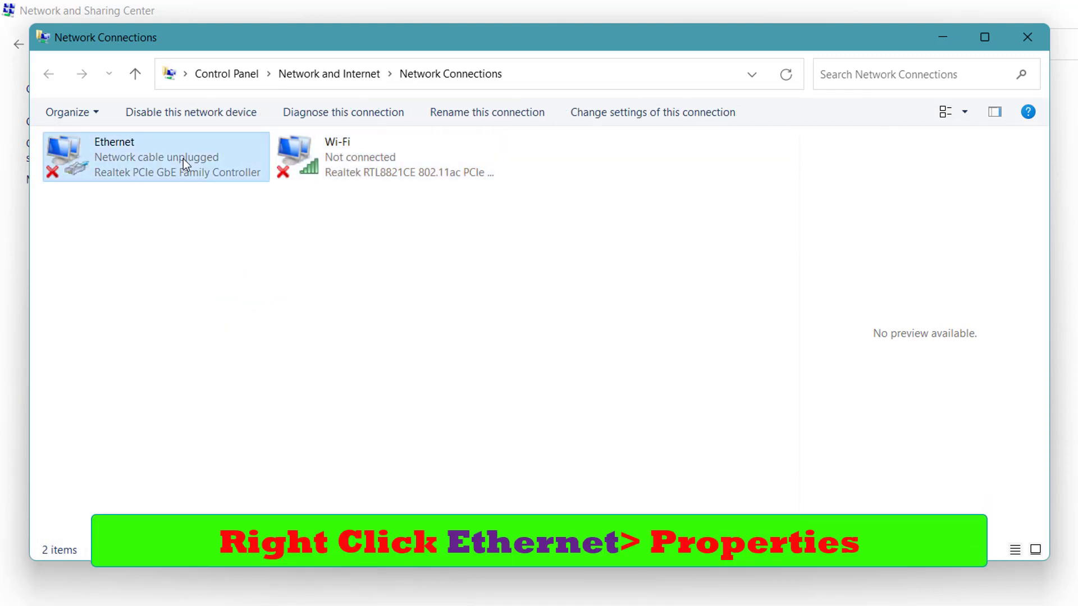
pyautogui.rightClick(183, 158)
pyautogui.click(247, 335)
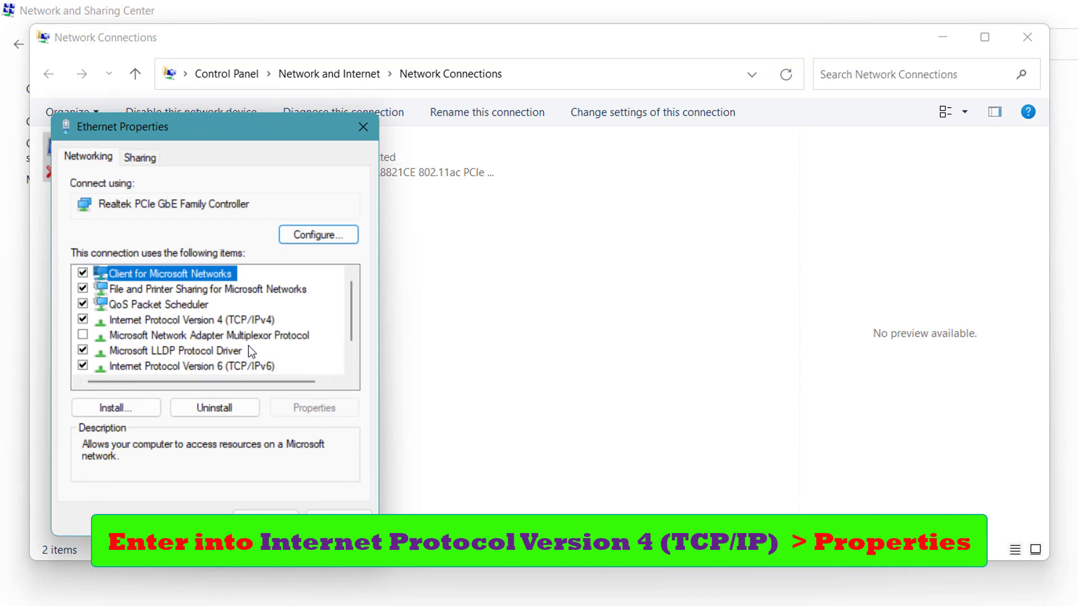
pyautogui.click(232, 318)
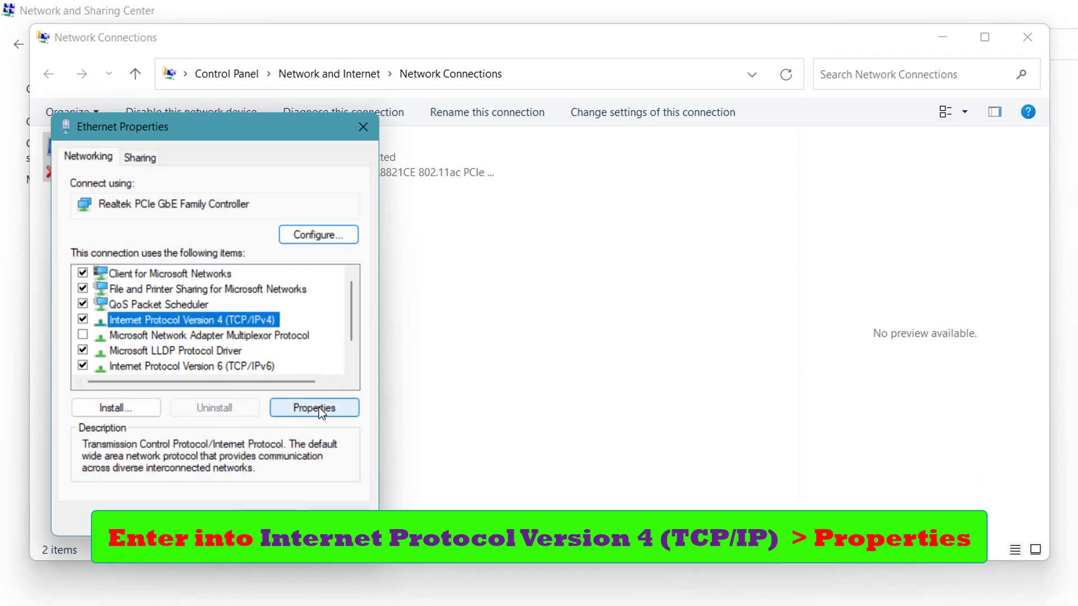
pyautogui.click(320, 410)
# Set the Ethernet connection's preferred DNS server to 8.8.8.8 and alternate to 8.8.4.4, and close all the network windows
pyautogui.click(116, 449)
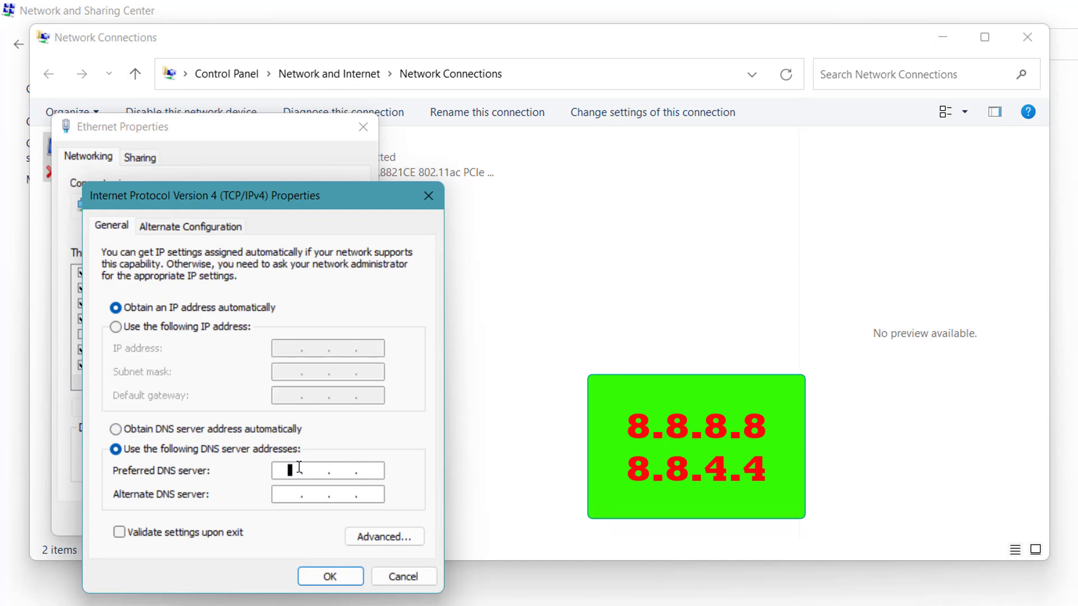
pyautogui.write('8.8..')
pyautogui.write('.8')
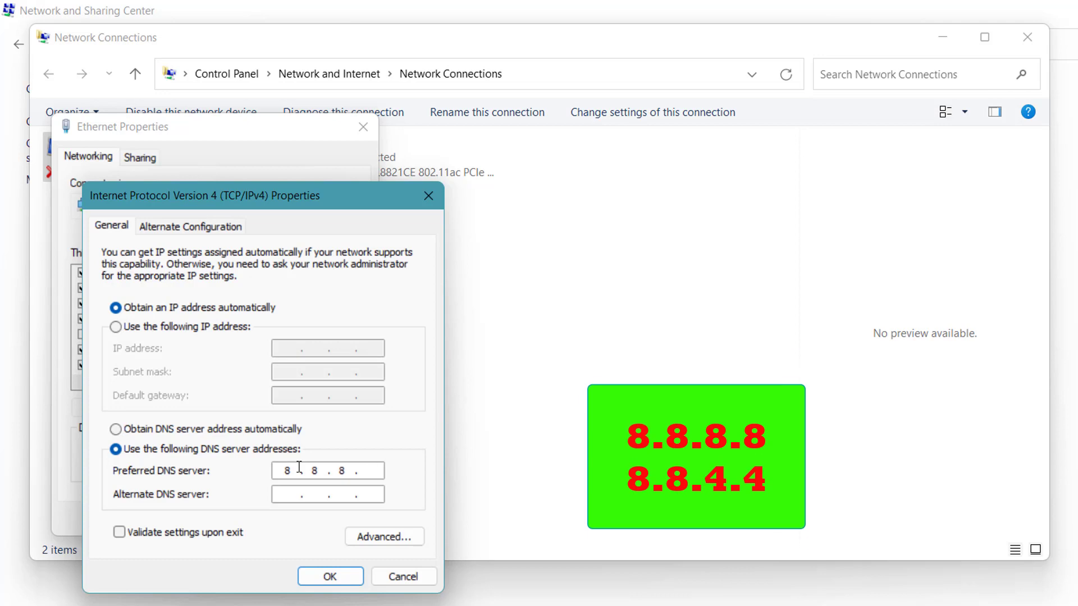
pyautogui.click(281, 491)
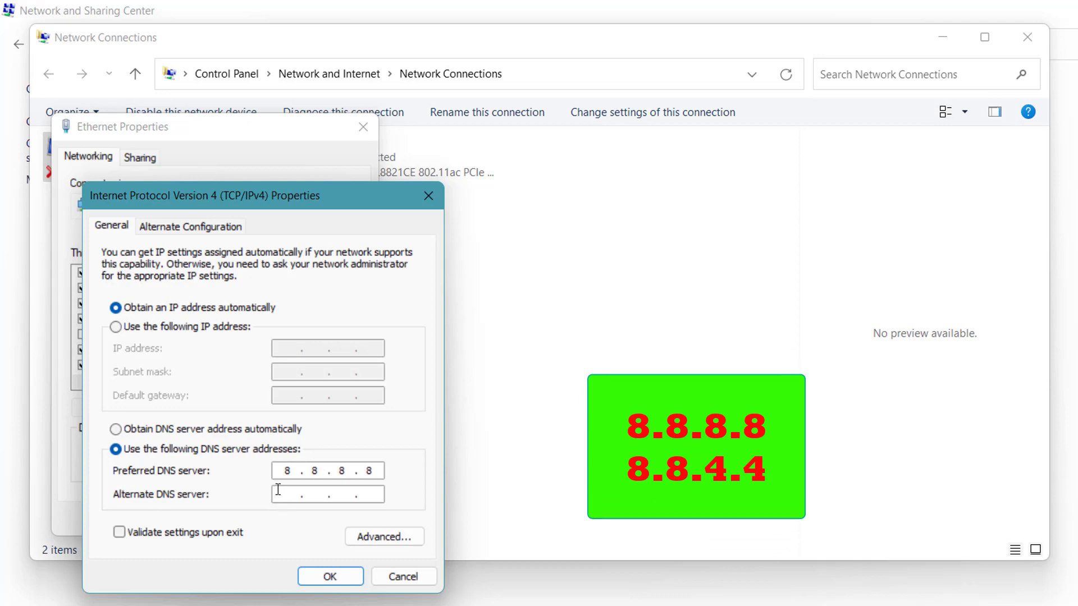
pyautogui.write('8.8.')
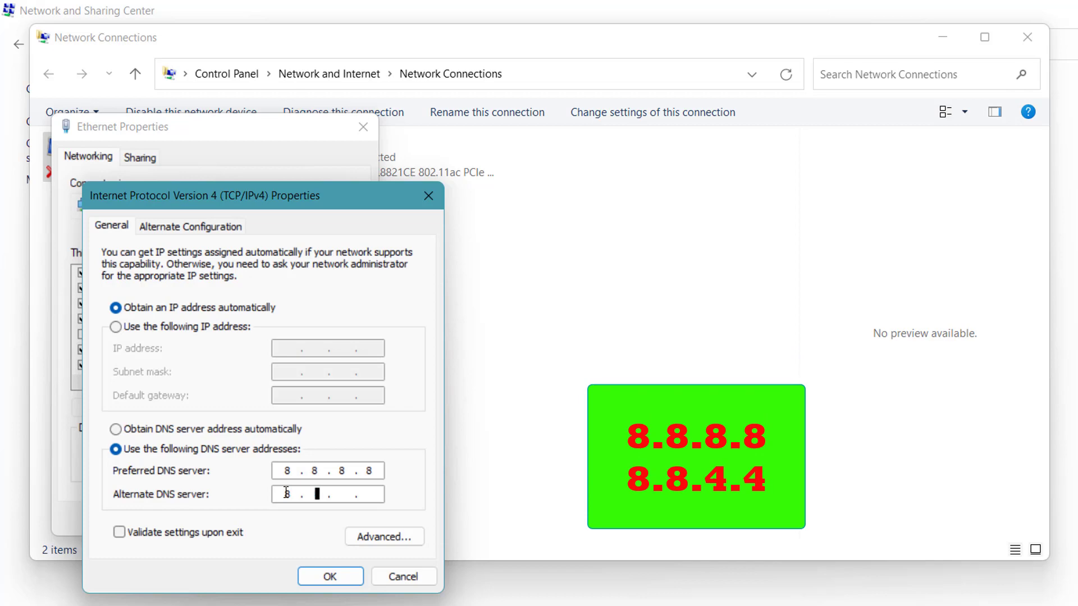
pyautogui.write('4.')
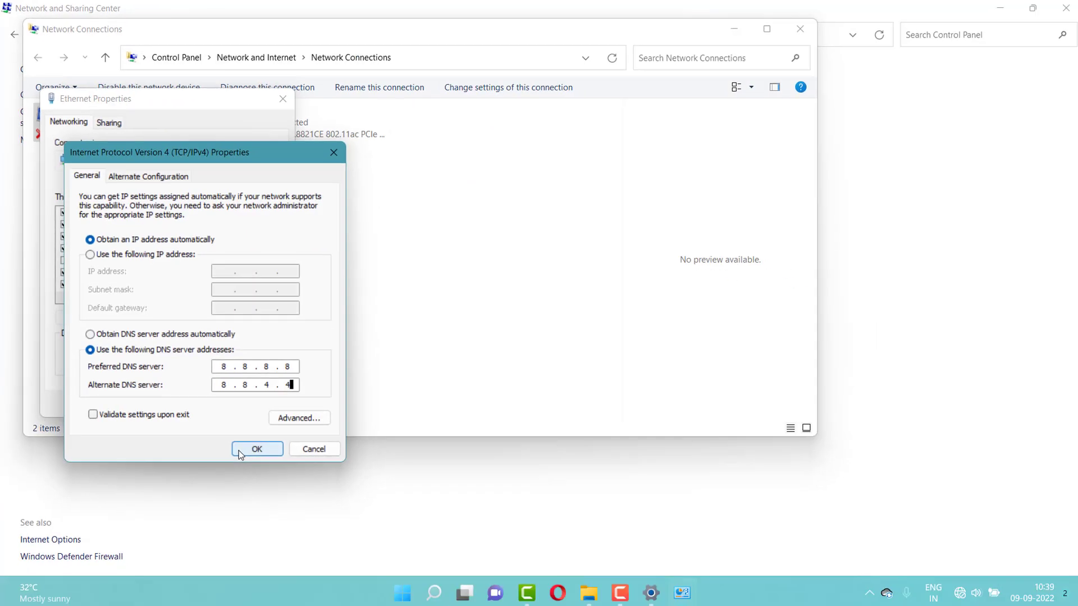
pyautogui.click(314, 576)
pyautogui.click(281, 515)
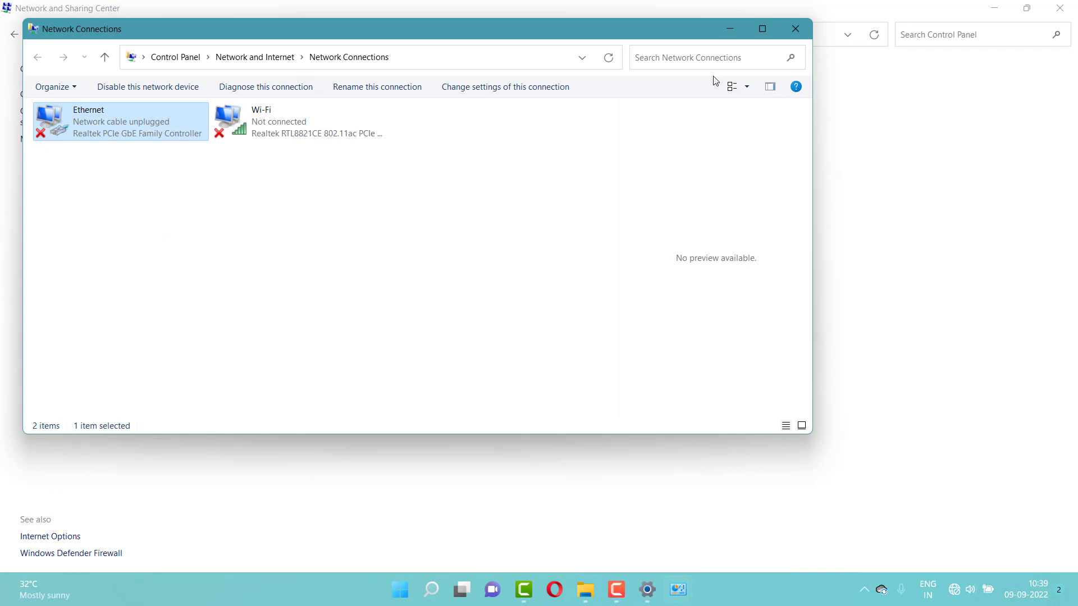
pyautogui.click(790, 35)
pyautogui.click(1059, 8)
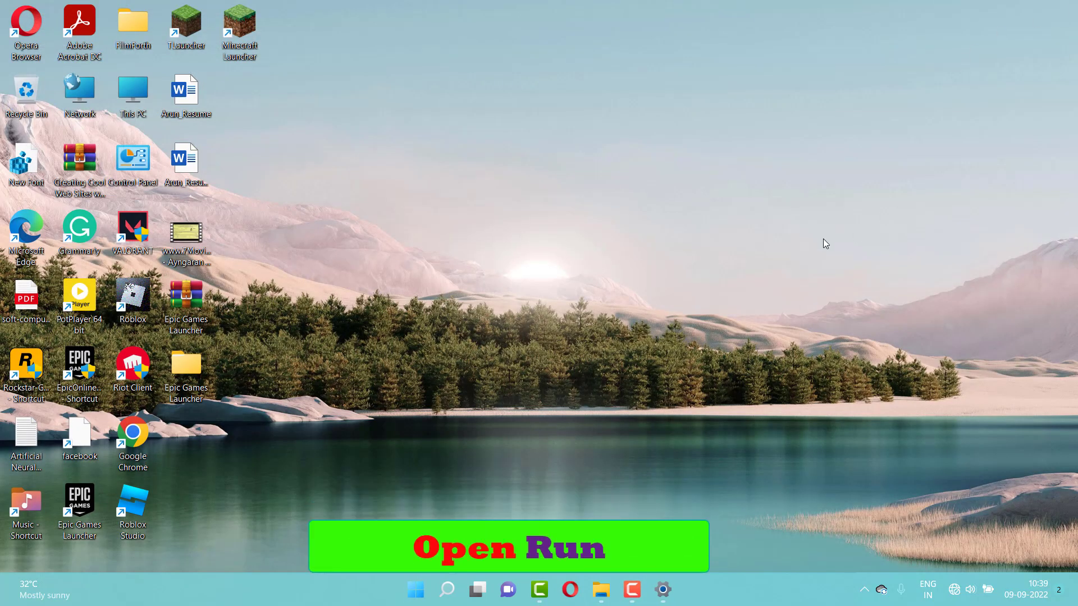
# Open the Registry Editor by running regedit from the Run dialog
pyautogui.click(456, 598)
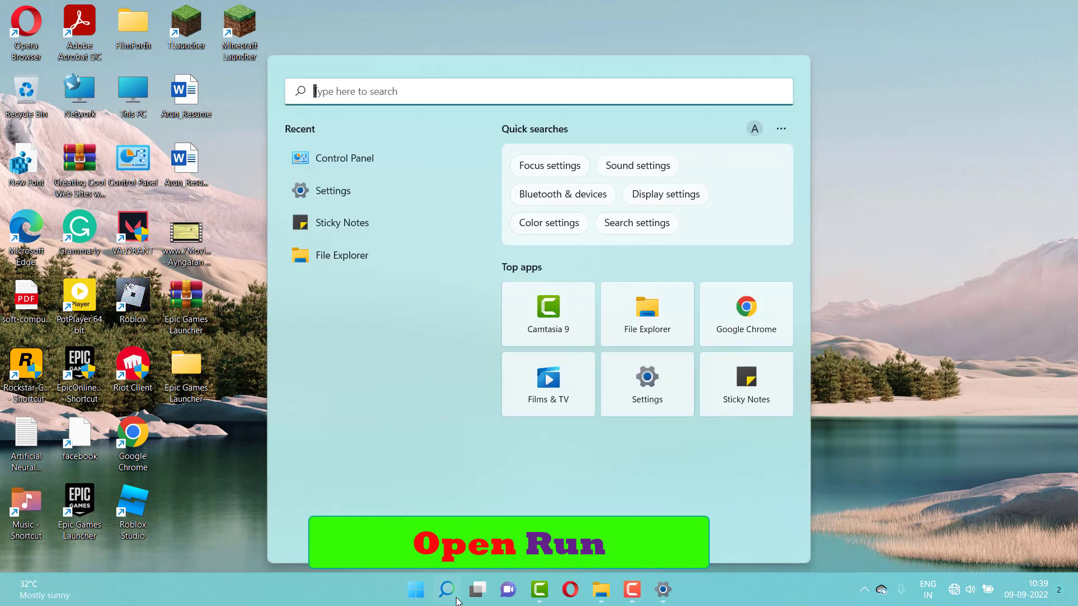
pyautogui.write('run')
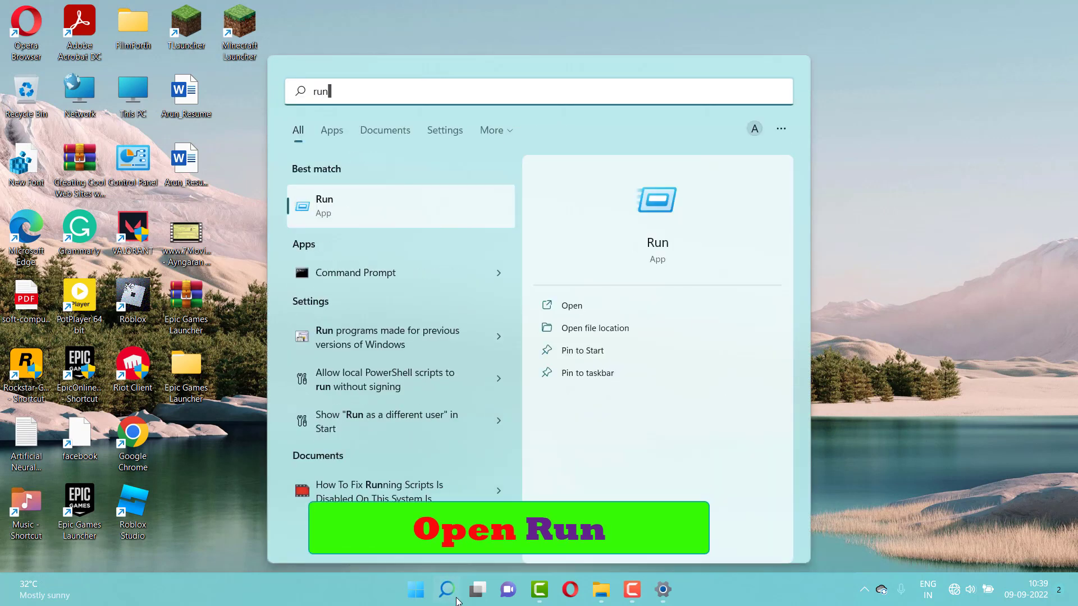
pyautogui.click(403, 204)
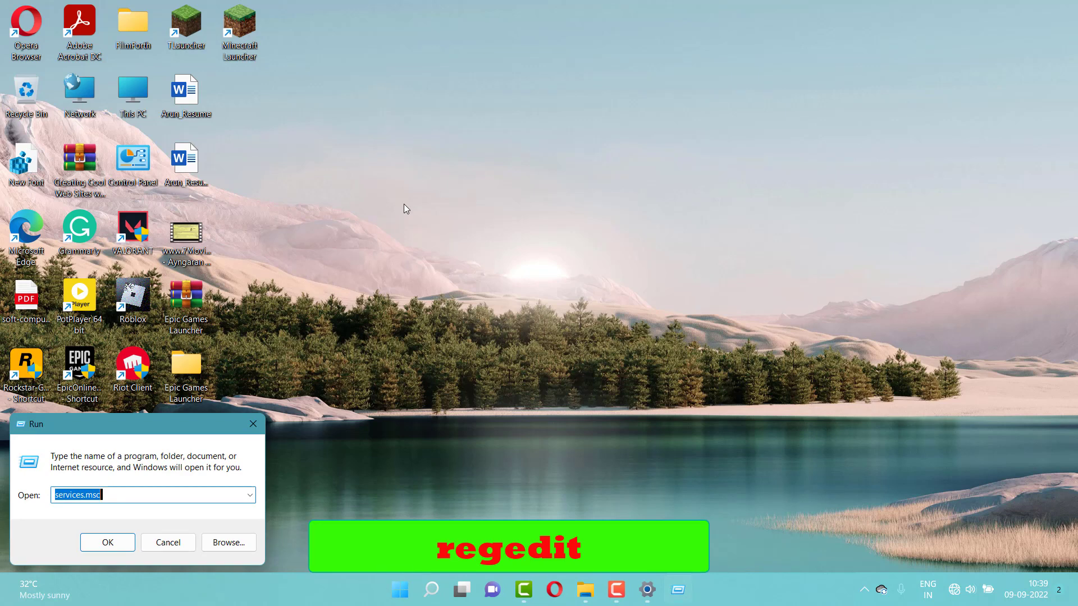
pyautogui.press('BackSpace')
pyautogui.write('r')
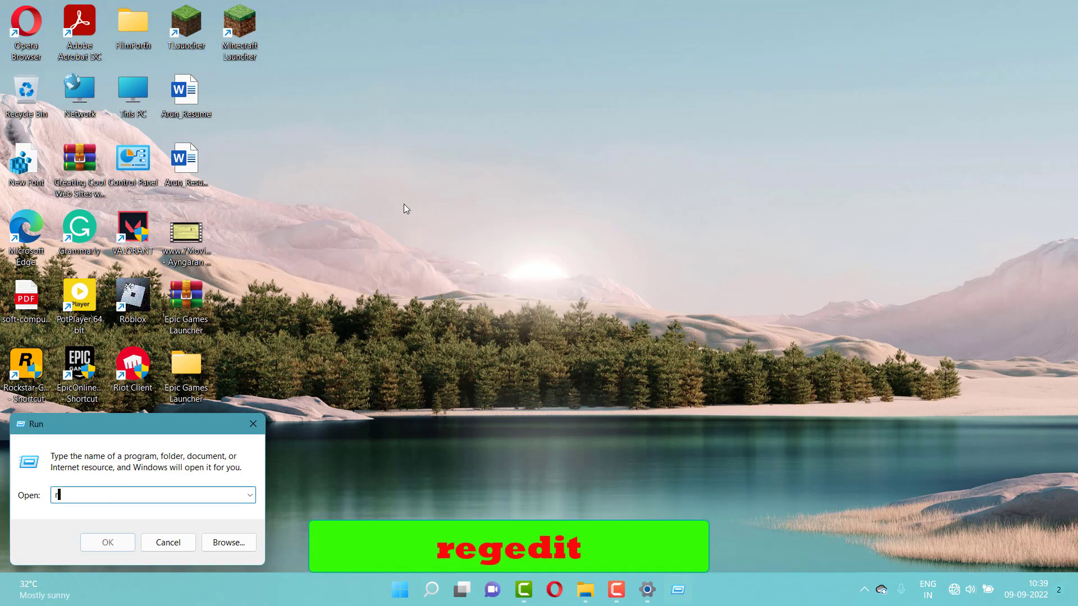
pyautogui.write('eg')
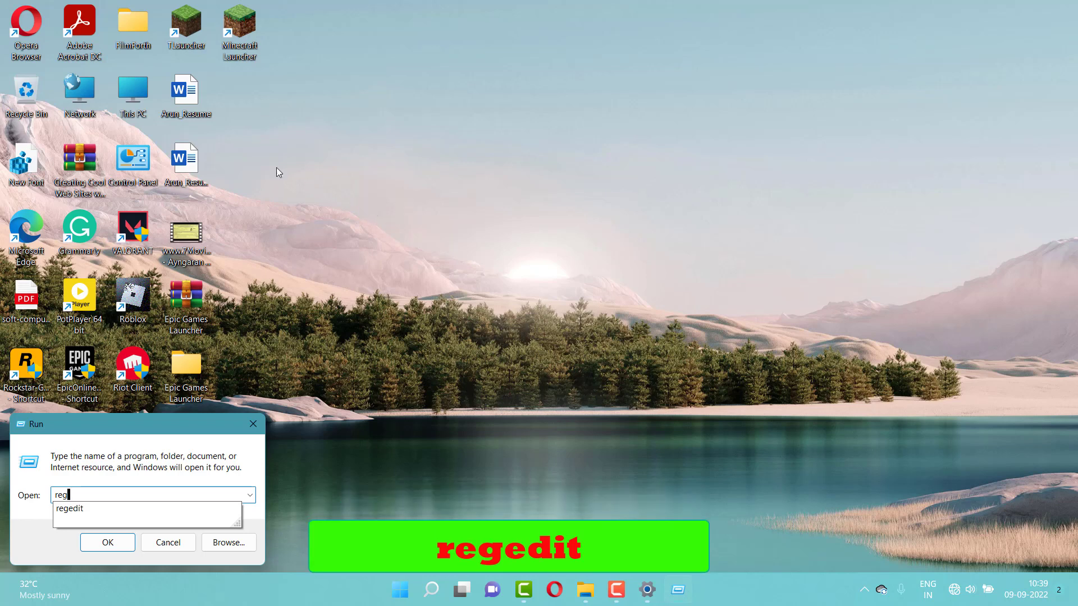
pyautogui.click(84, 511)
pyautogui.click(104, 543)
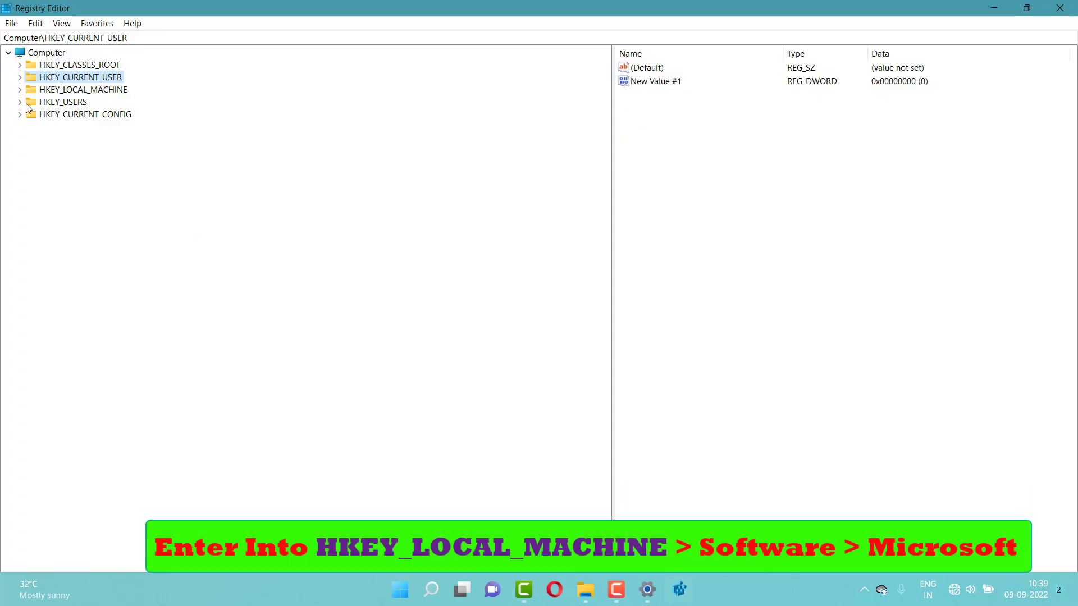
# Expand the registry tree to HKEY_LOCAL_MACHINE\SOFTWARE\Microsoft
pyautogui.click(19, 91)
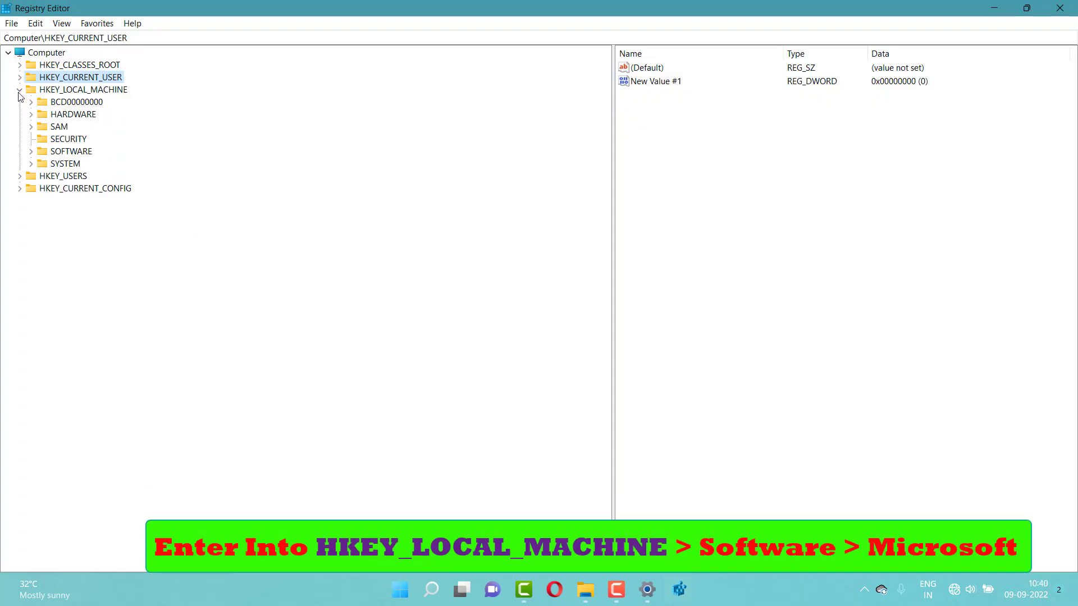
pyautogui.click(37, 151)
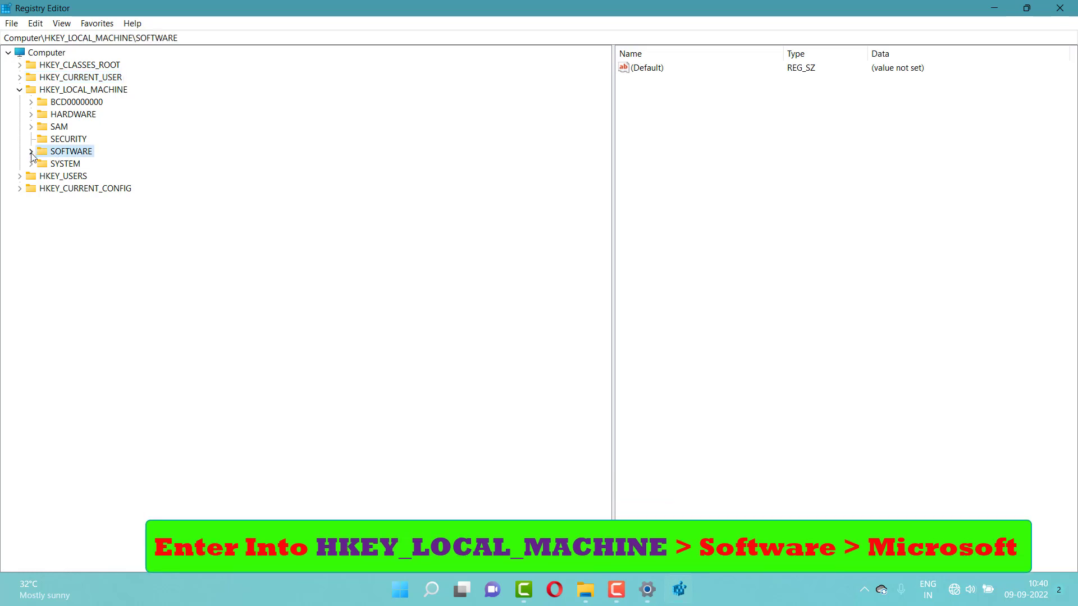
pyautogui.click(32, 153)
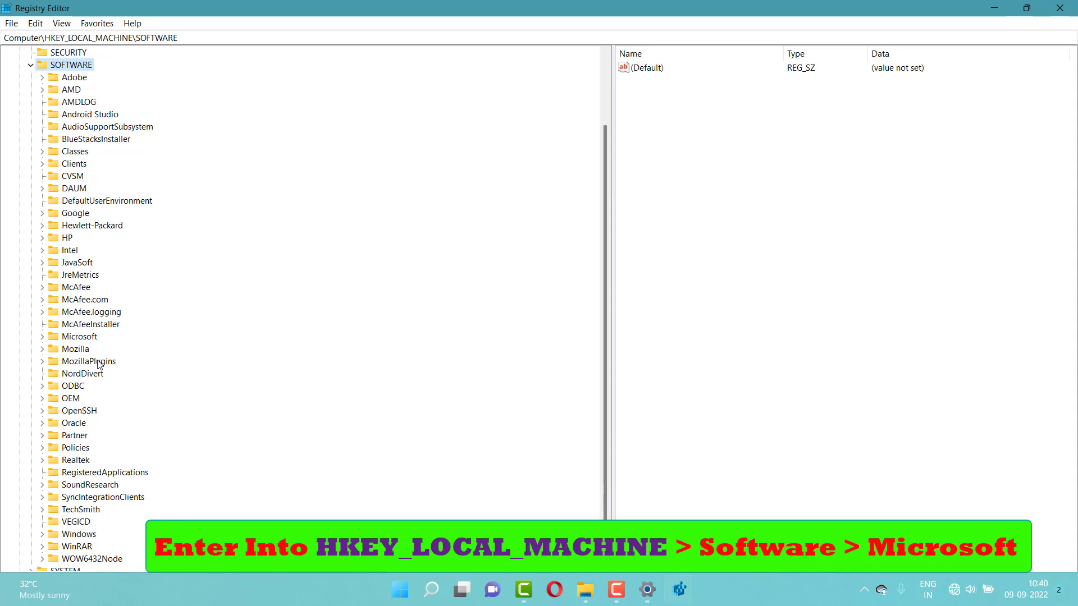
pyautogui.click(43, 337)
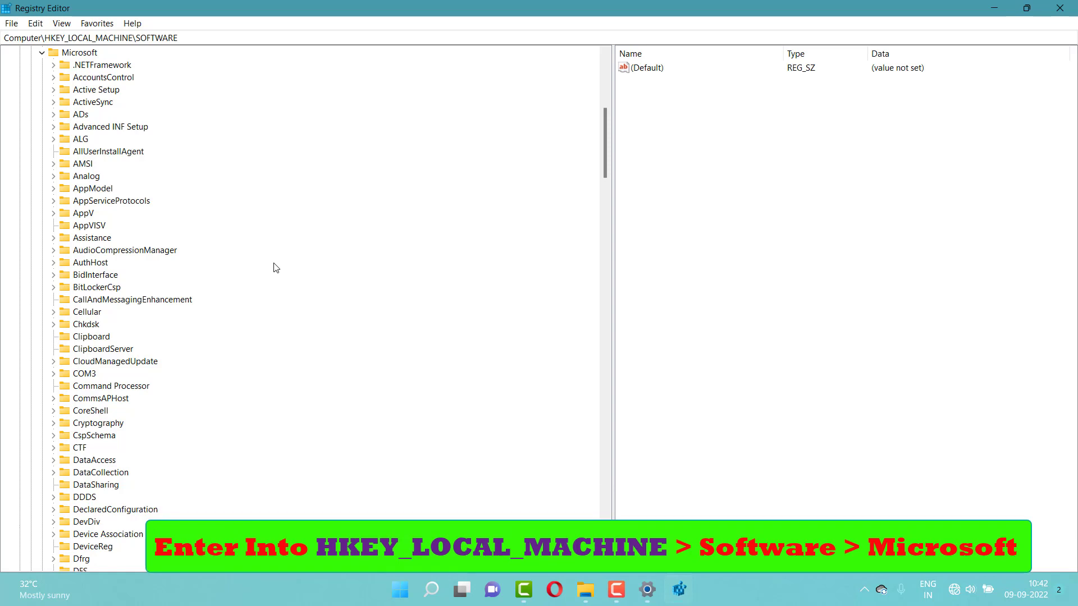
# Expand the Multimedia key under Microsoft and select its Audio subkey
pyautogui.scroll(-20, 277, 269)
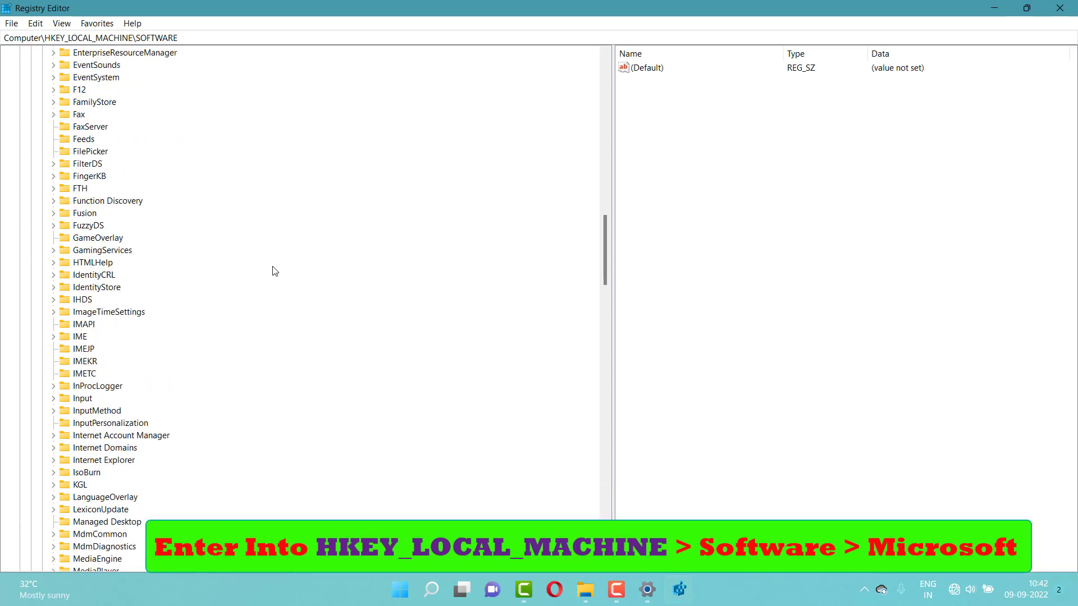
pyautogui.scroll(-20, 275, 271)
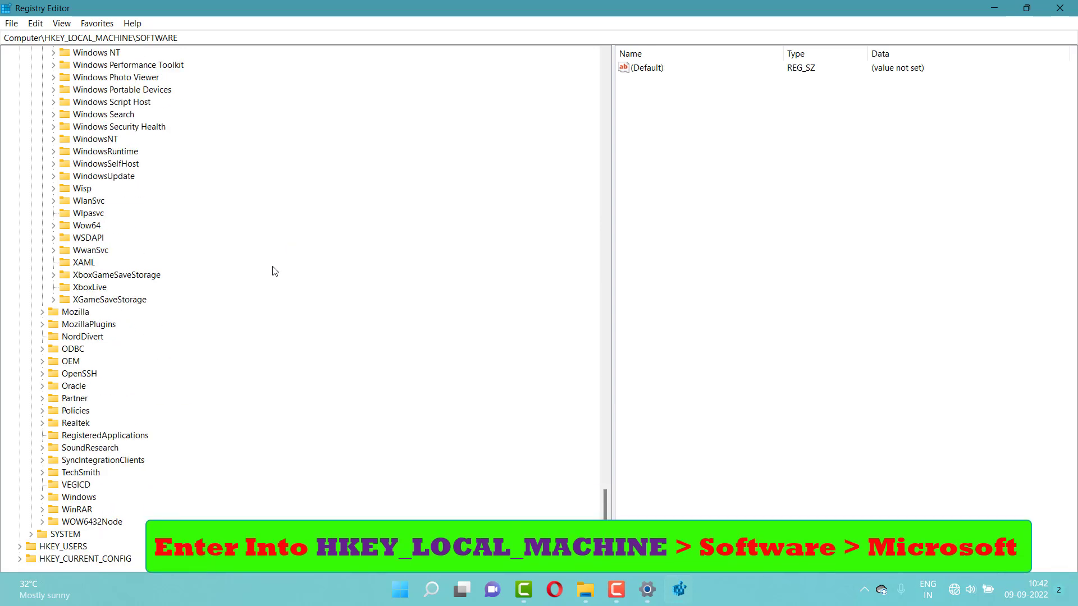
pyautogui.click(95, 139)
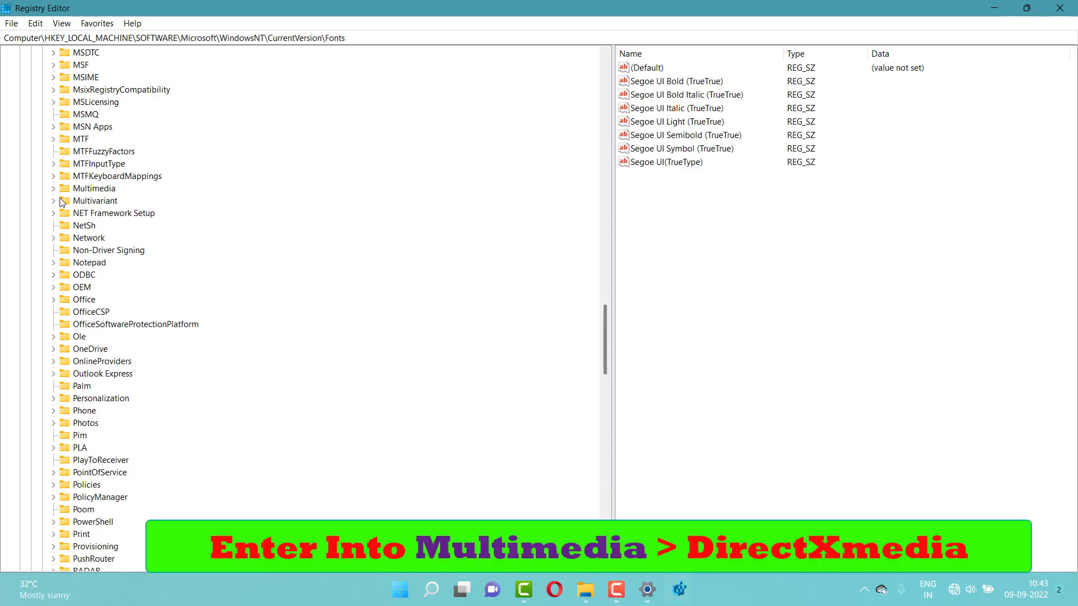
pyautogui.click(53, 189)
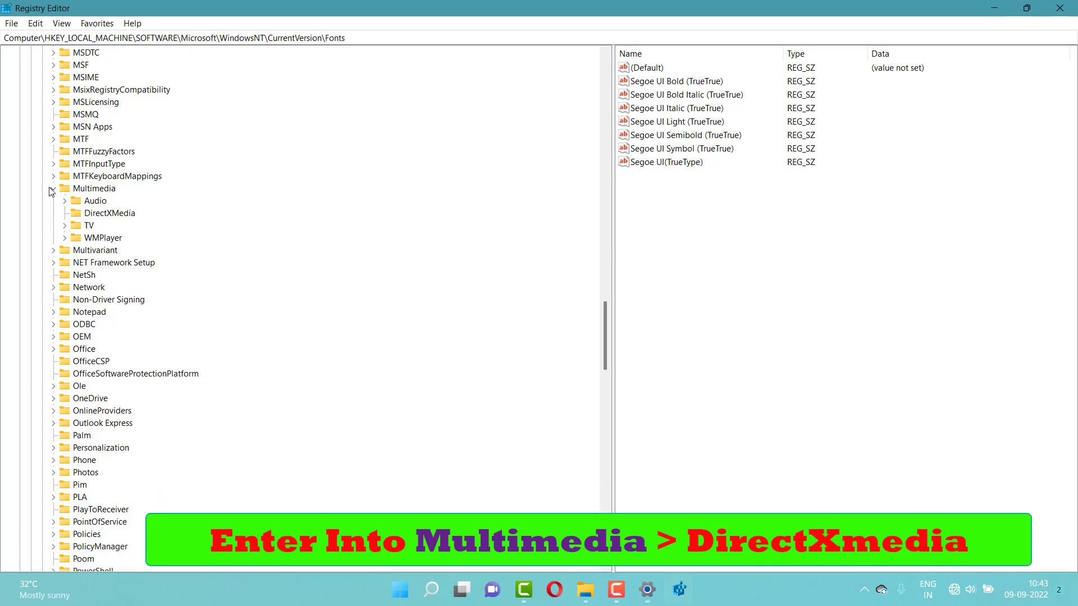
pyautogui.click(96, 202)
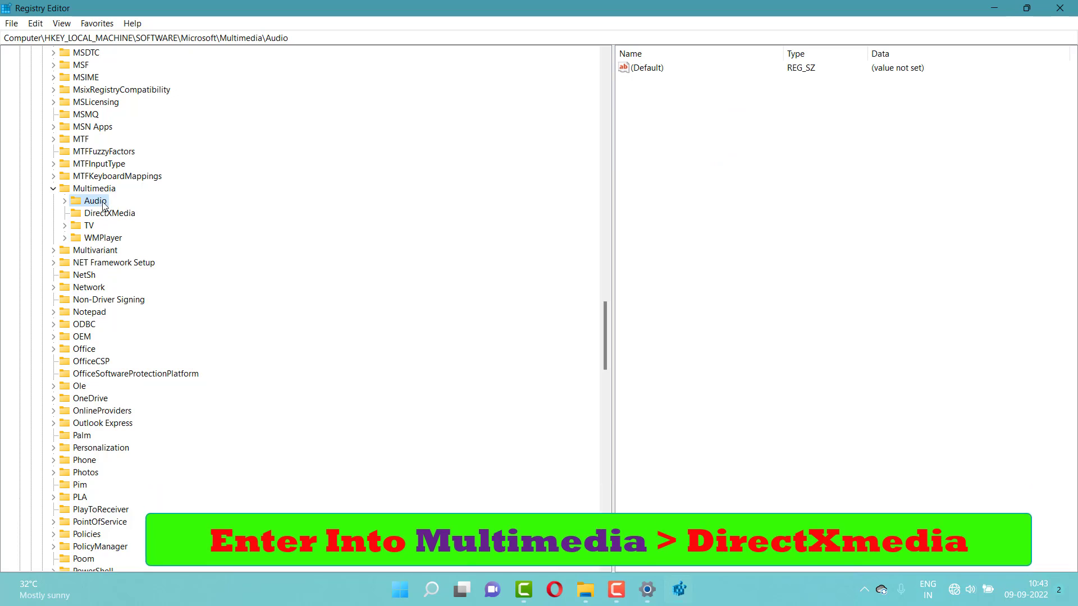
pyautogui.click(98, 216)
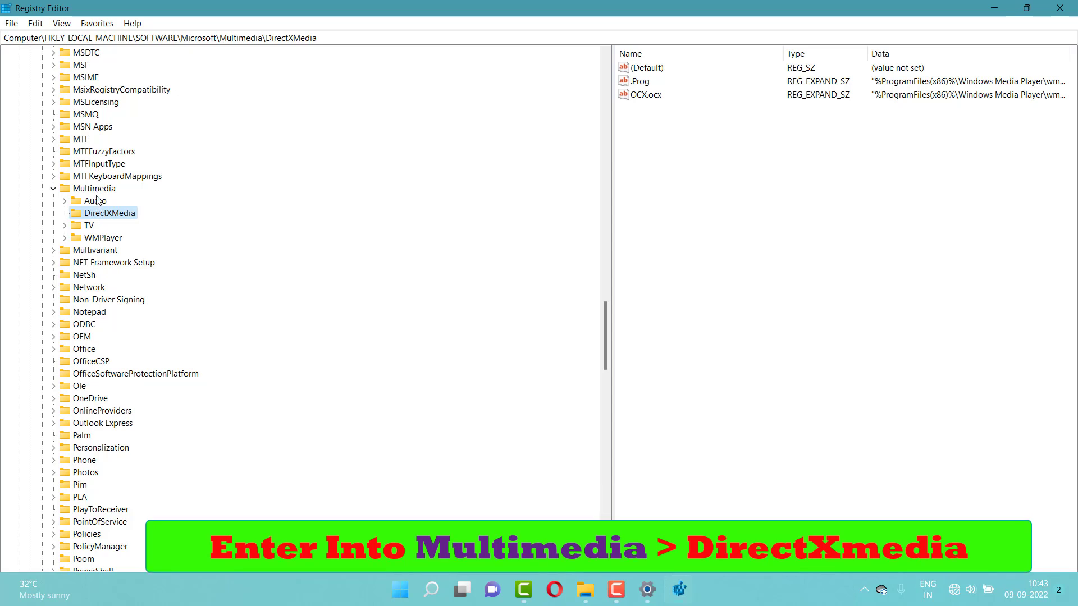
pyautogui.click(97, 201)
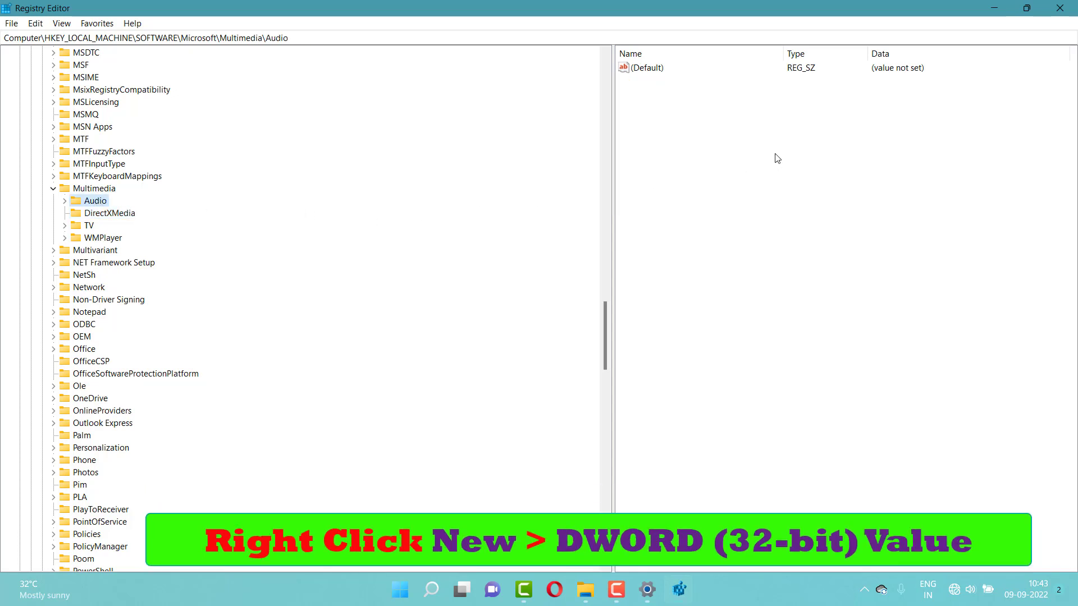
# Create a DWORD (32-bit) value named "Network Throttling Index" in the Audio key
pyautogui.rightClick(775, 157)
pyautogui.moveTo(795, 167)
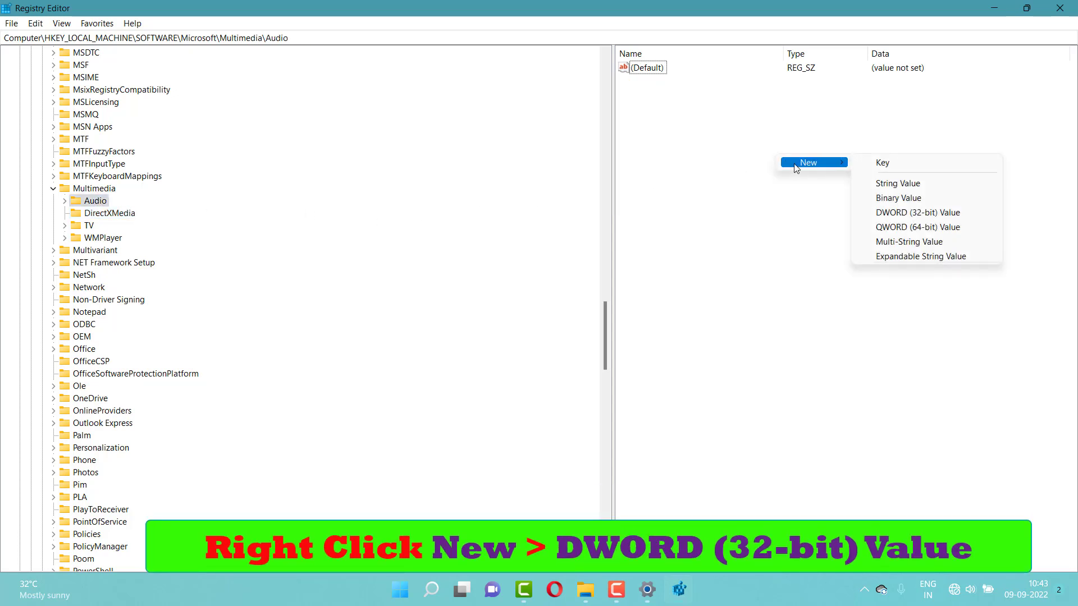
pyautogui.click(909, 213)
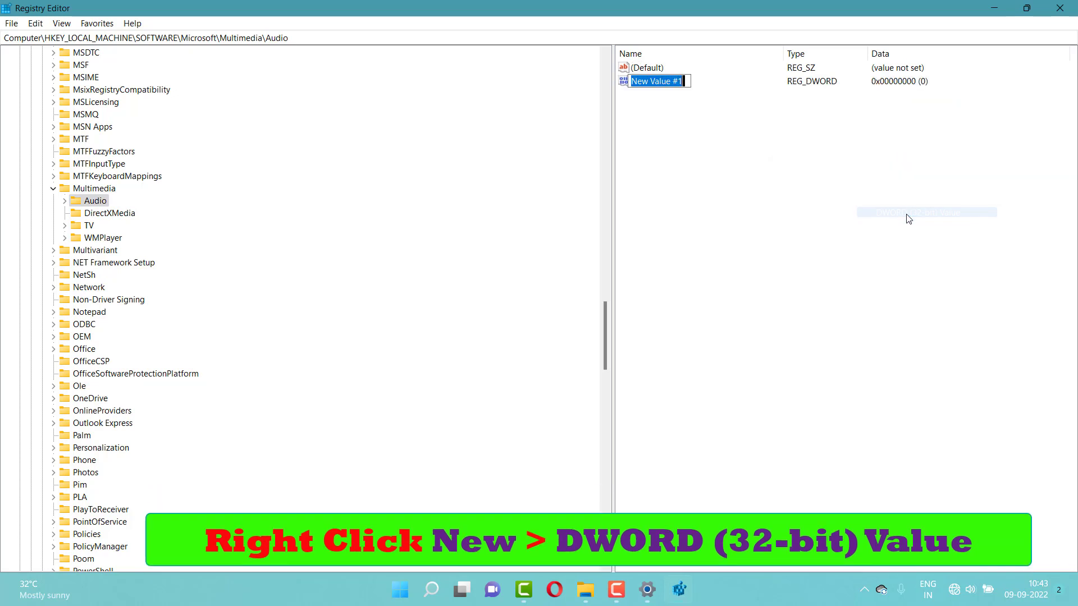
pyautogui.press('BackSpace')
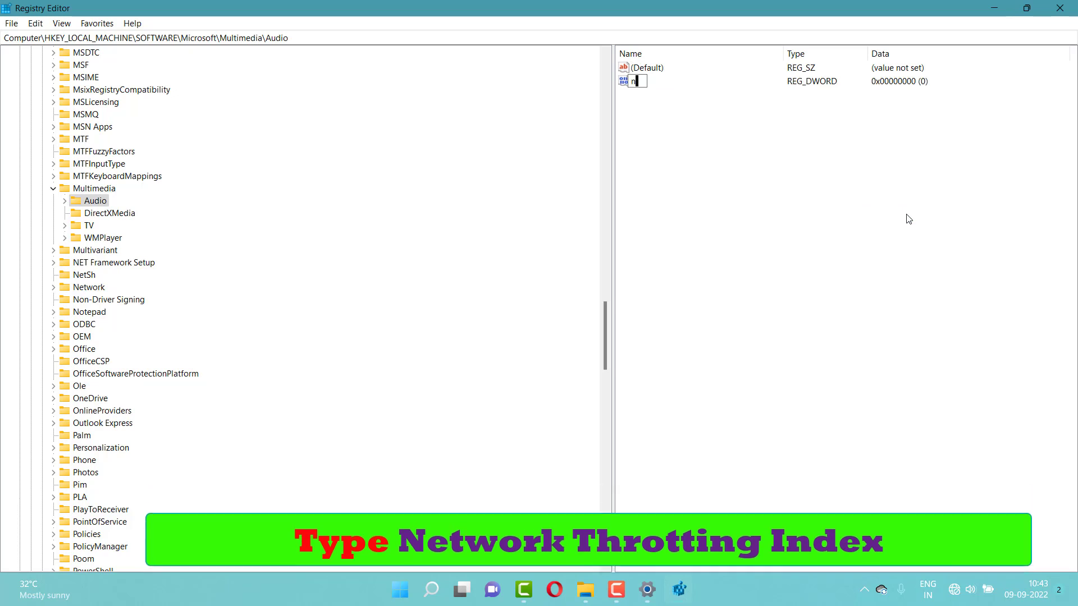
pyautogui.write('network')
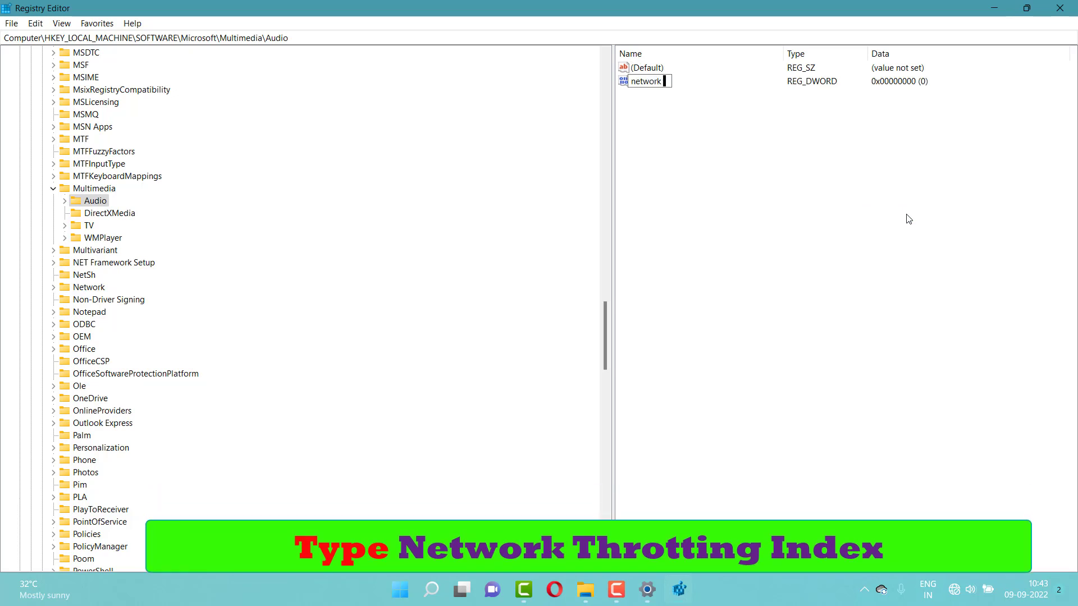
pyautogui.press('BackSpace')
pyautogui.press('BackSpace')
pyautogui.press('BackSpace')
pyautogui.press('BackSpace')
pyautogui.press('BackSpace')
pyautogui.press('BackSpace')
pyautogui.press('BackSpace')
pyautogui.write('Network')
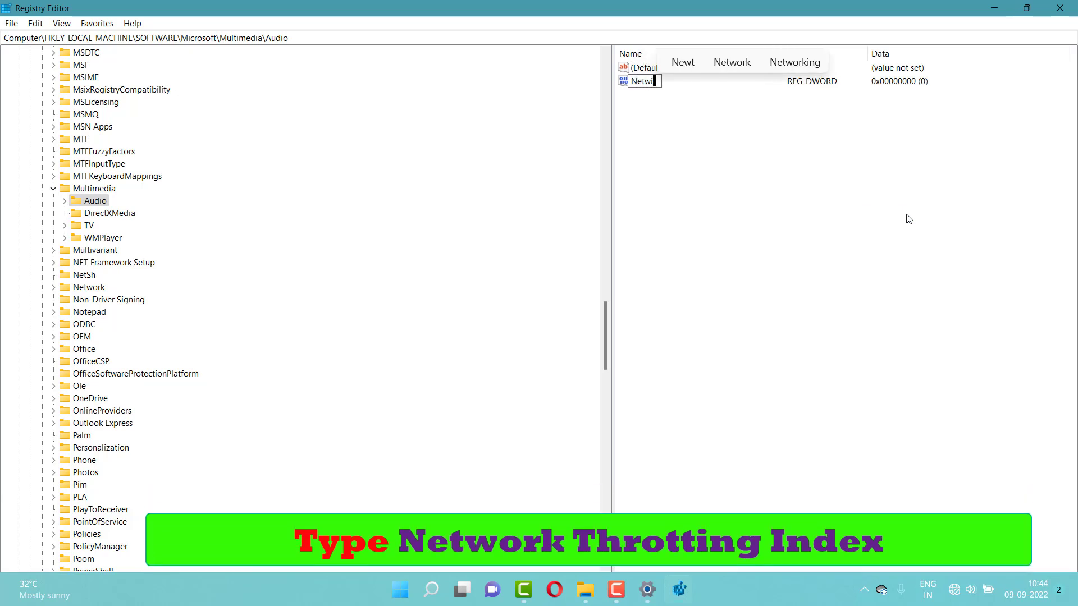
pyautogui.write(' Thrott')
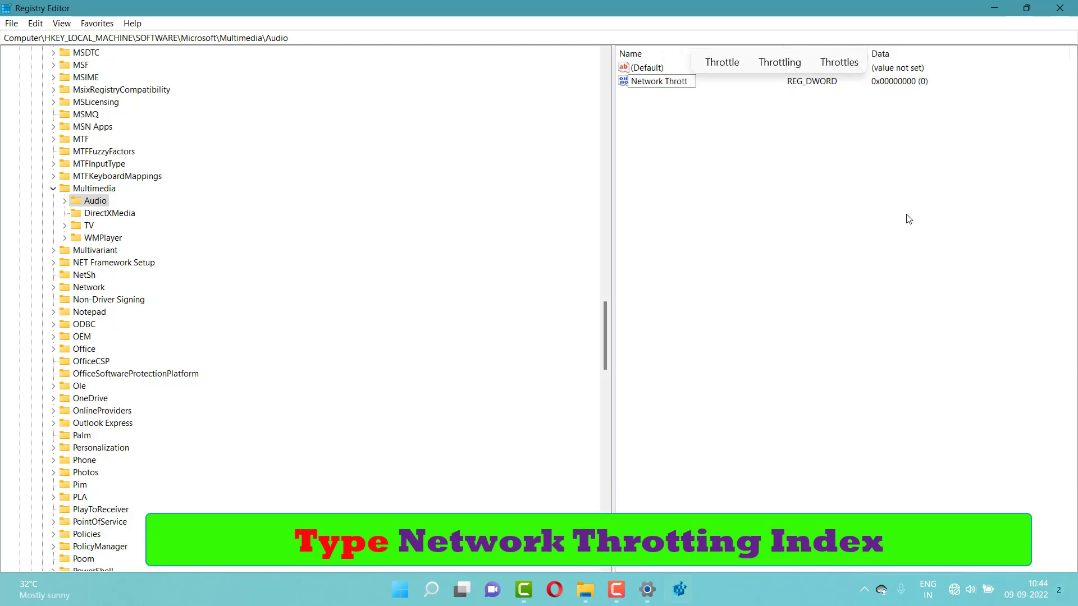
pyautogui.write('ling Index')
pyautogui.press('Return')
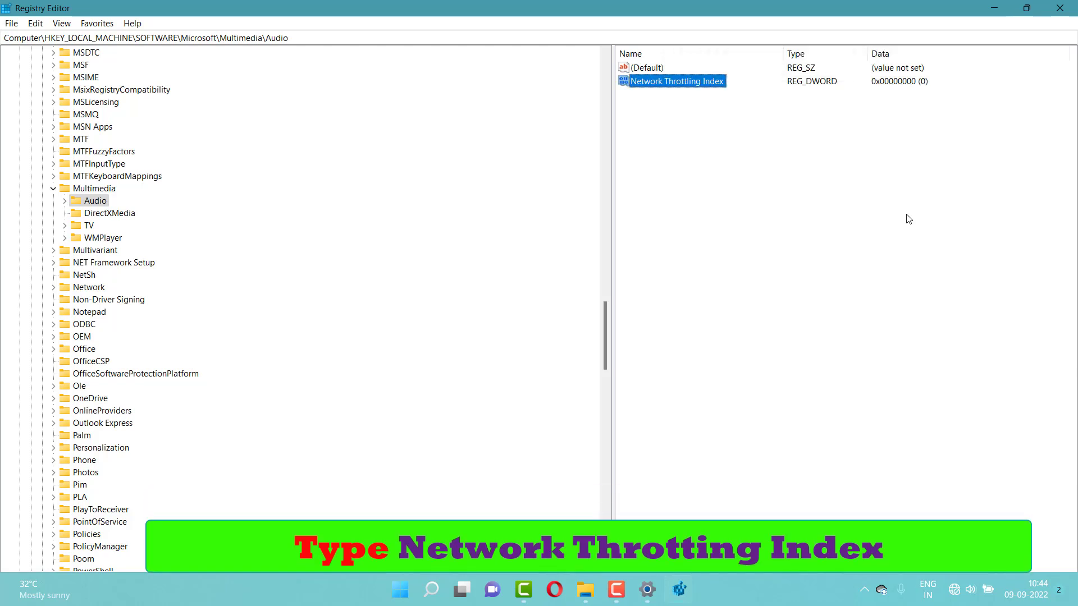
# Set the value data of Network Throttling Index to ffffffff in hexadecimal
pyautogui.rightClick(708, 81)
pyautogui.click(737, 85)
pyautogui.press('BackSpace')
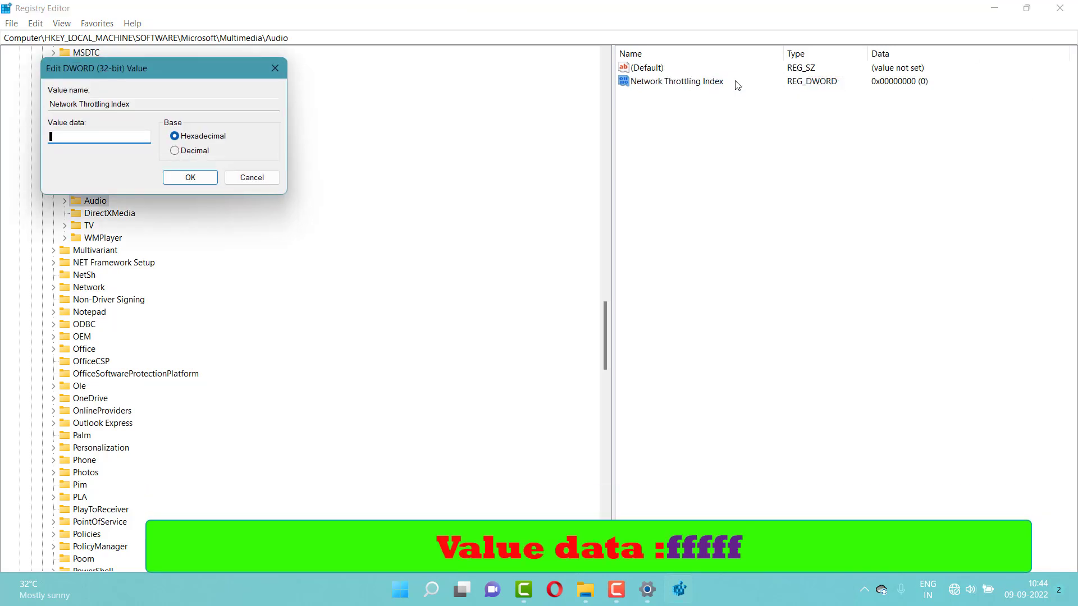
pyautogui.write('ffffffff')
pyautogui.click(192, 178)
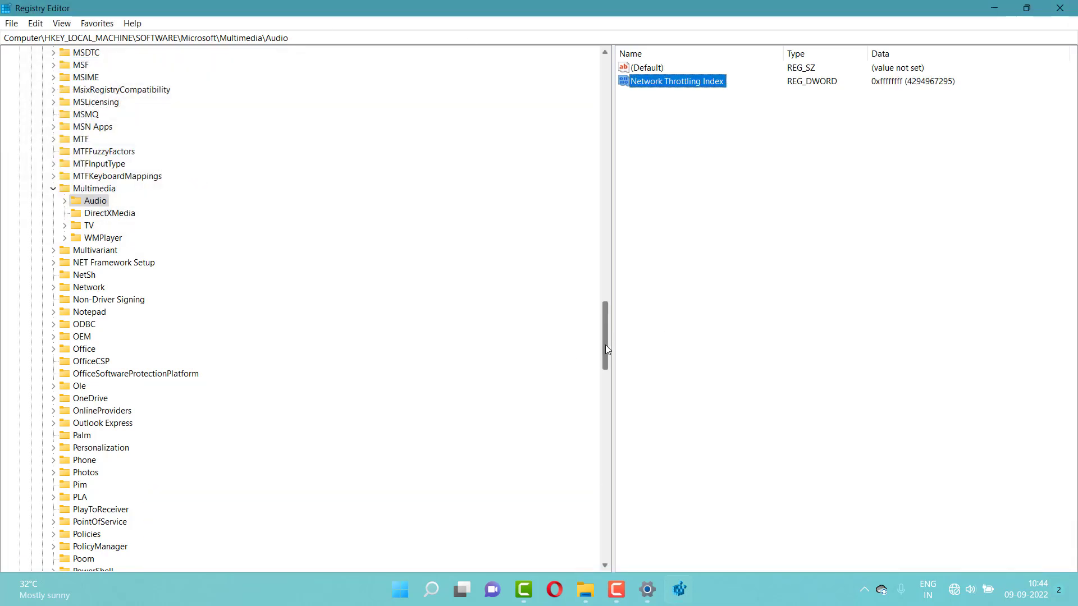
# Collapse the Microsoft key and the whole HKEY_LOCAL_MACHINE branch in the registry tree
pyautogui.moveTo(605, 345); pyautogui.dragTo(627, 124)
pyautogui.click(42, 324)
pyautogui.scroll(3, 168, 281)
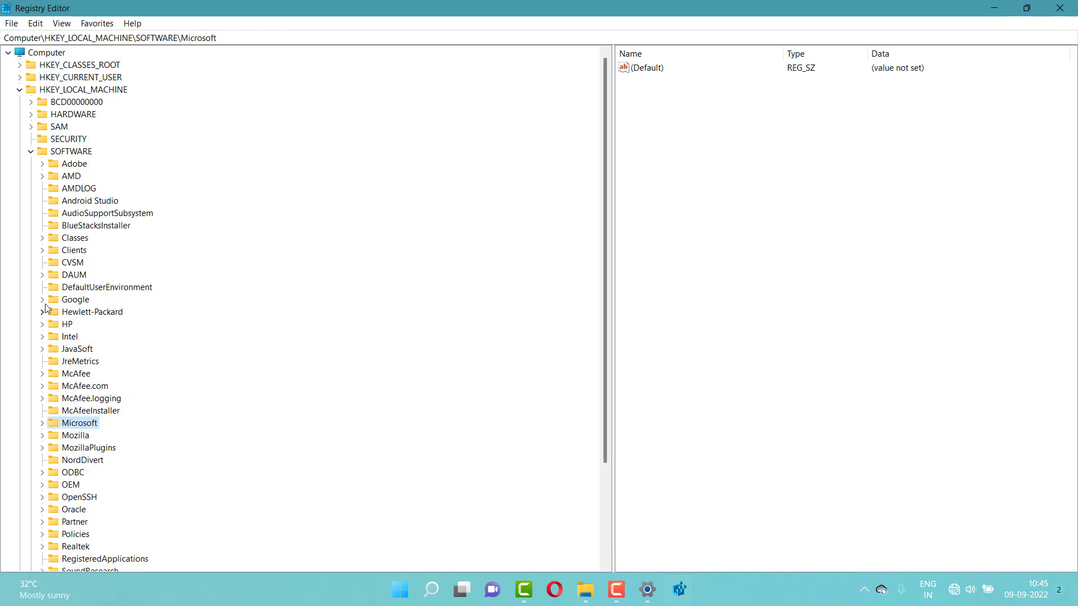
pyautogui.click(19, 89)
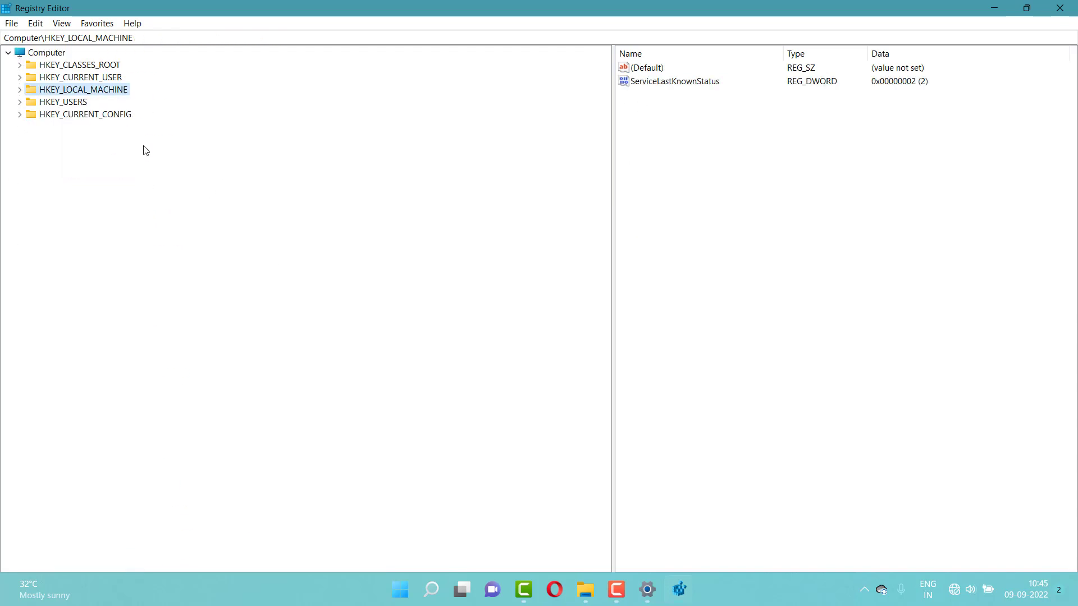
# Expand the registry tree through HKEY_LOCAL_MACHINE, SYSTEM and CurrentControlSet down to the Services key
pyautogui.click(20, 89)
pyautogui.click(31, 164)
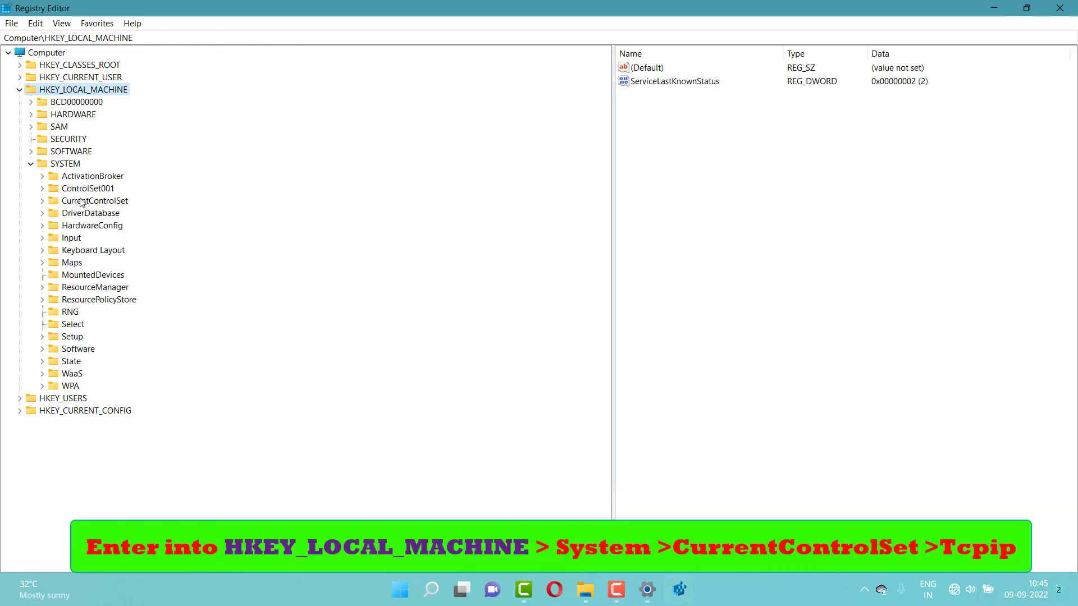
pyautogui.click(56, 202)
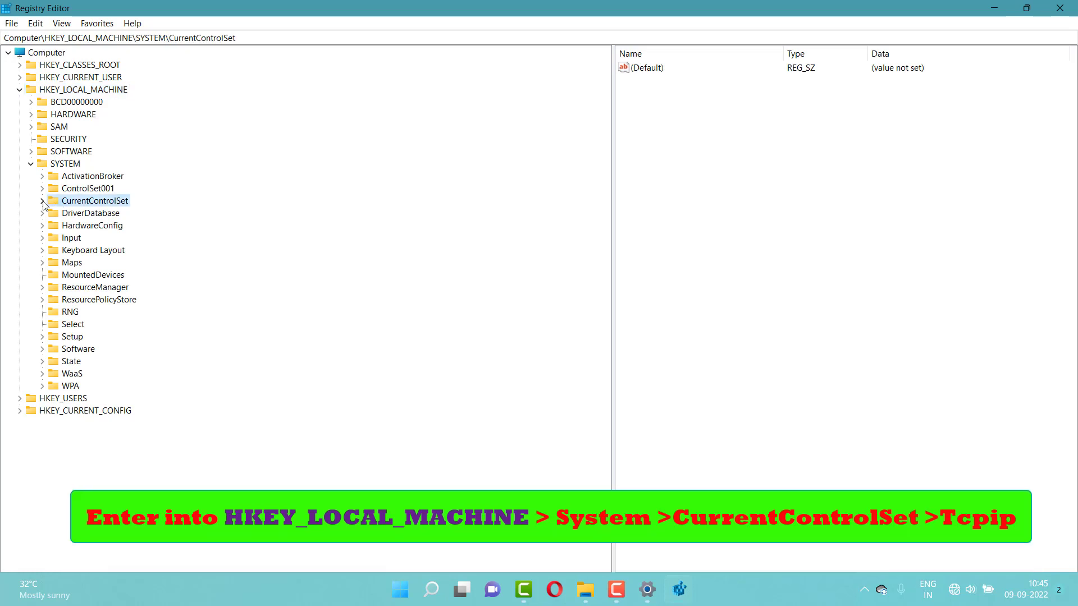
pyautogui.doubleClick(50, 204)
pyautogui.click(54, 263)
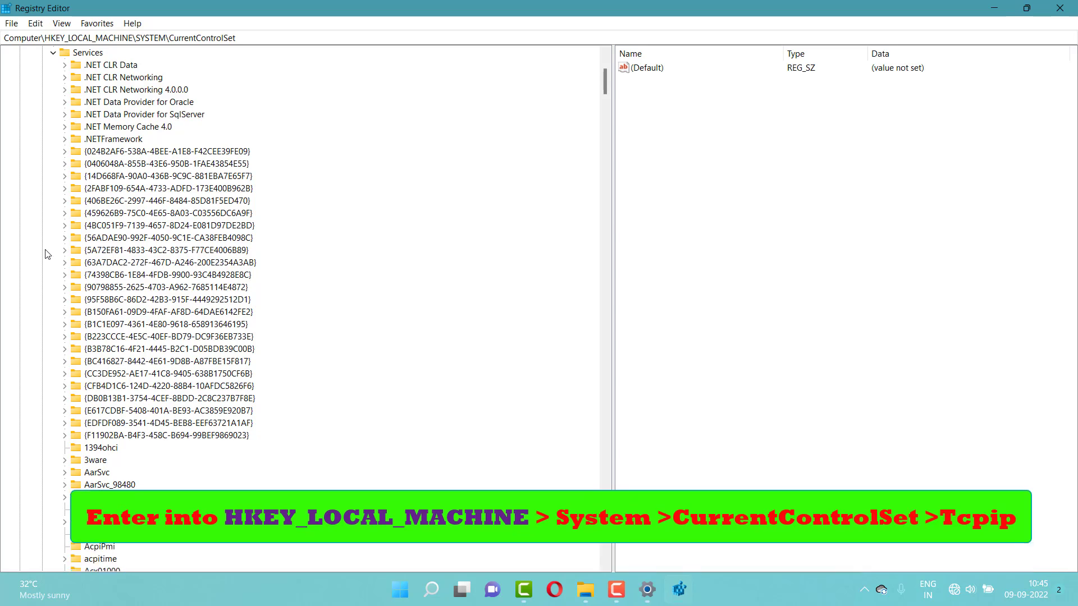
# Locate the Tcpip key under Services and expand it
pyautogui.scroll(-20, 260, 292)
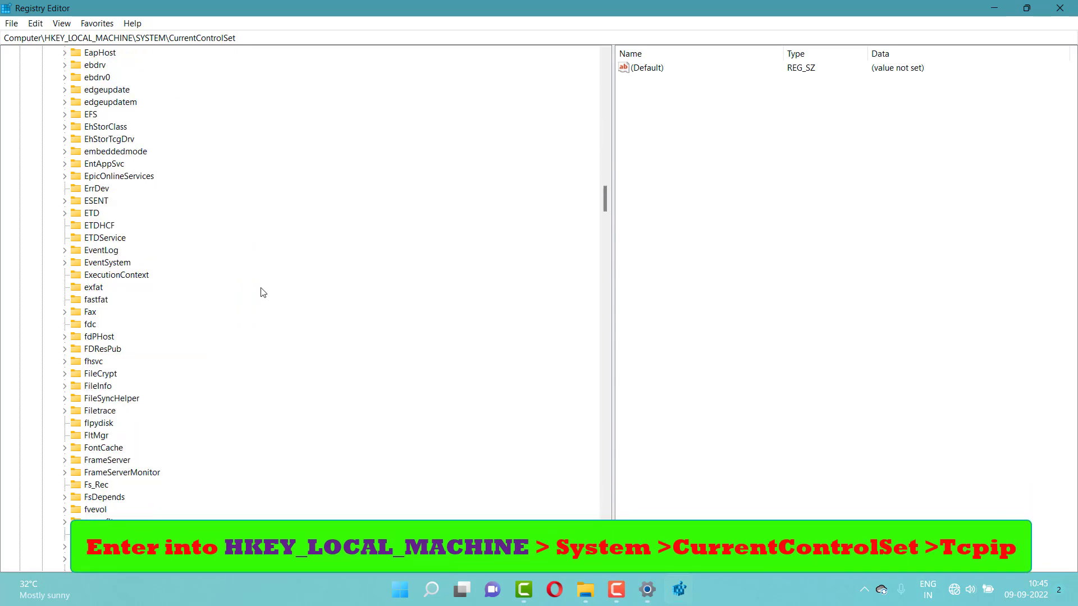
pyautogui.scroll(-20, 261, 293)
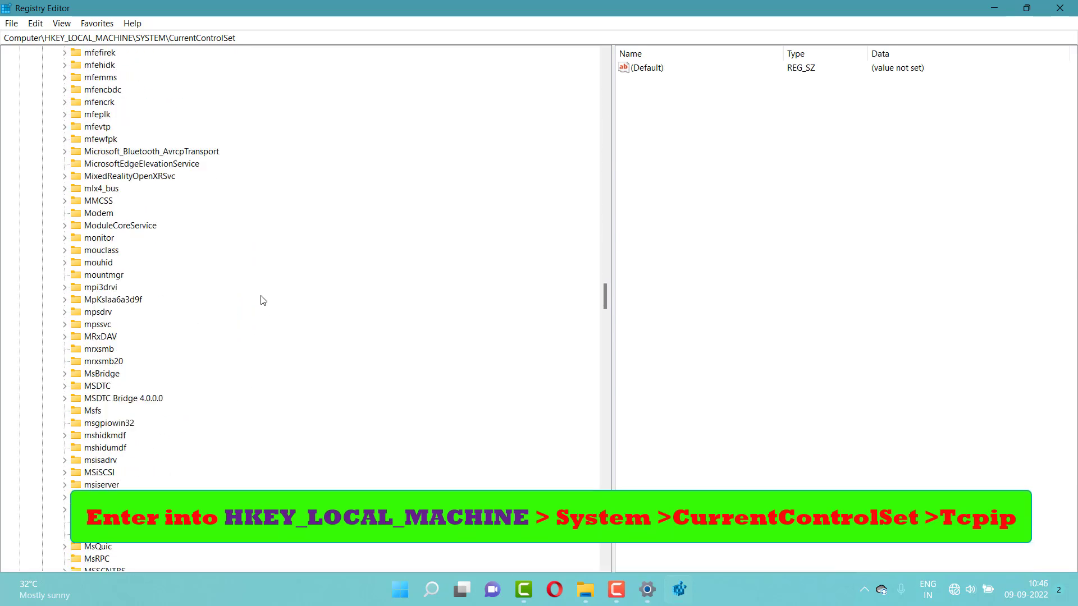
pyautogui.scroll(-20, 261, 301)
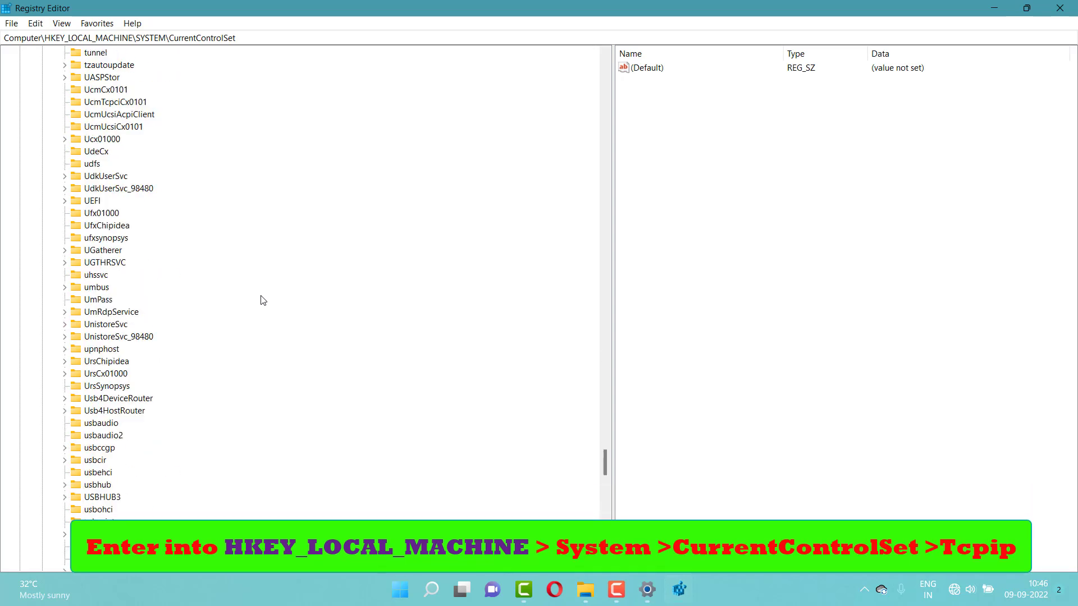
pyautogui.scroll(-15, 261, 301)
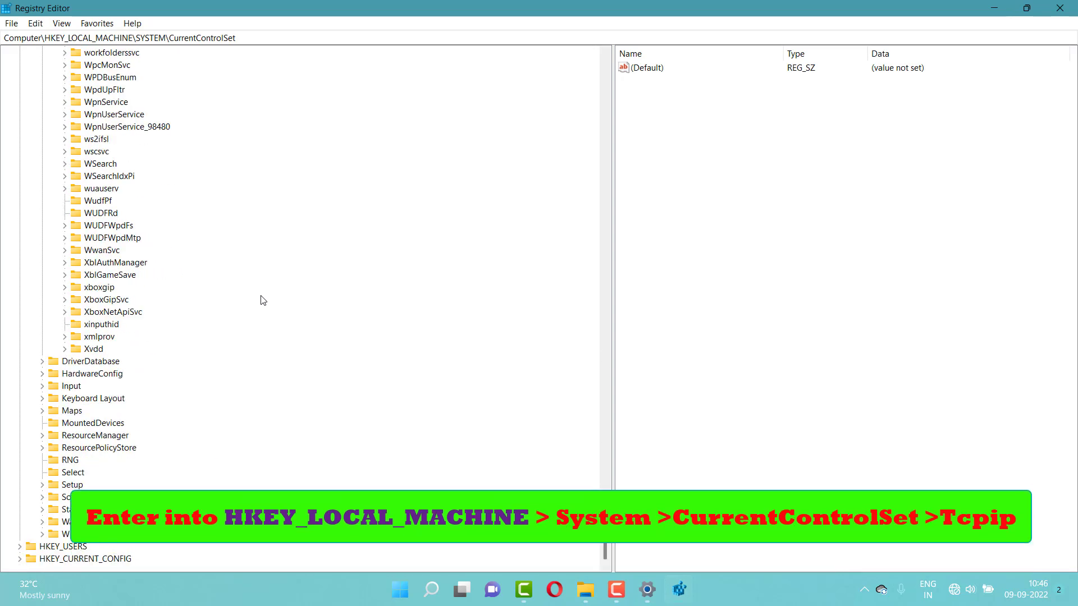
pyautogui.scroll(10, 261, 300)
pyautogui.scroll(20, 263, 299)
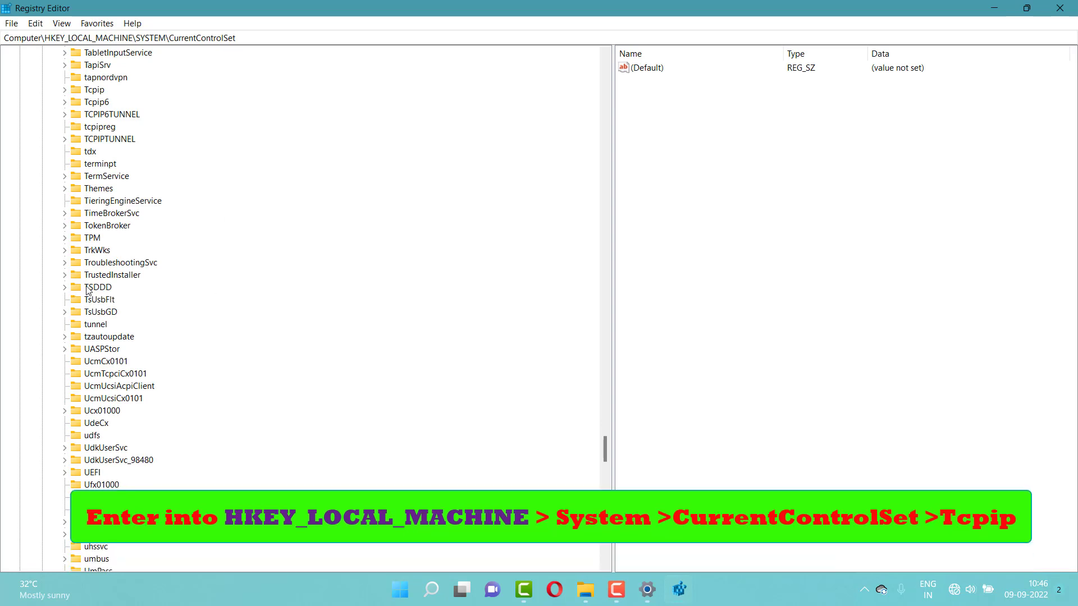
pyautogui.click(64, 90)
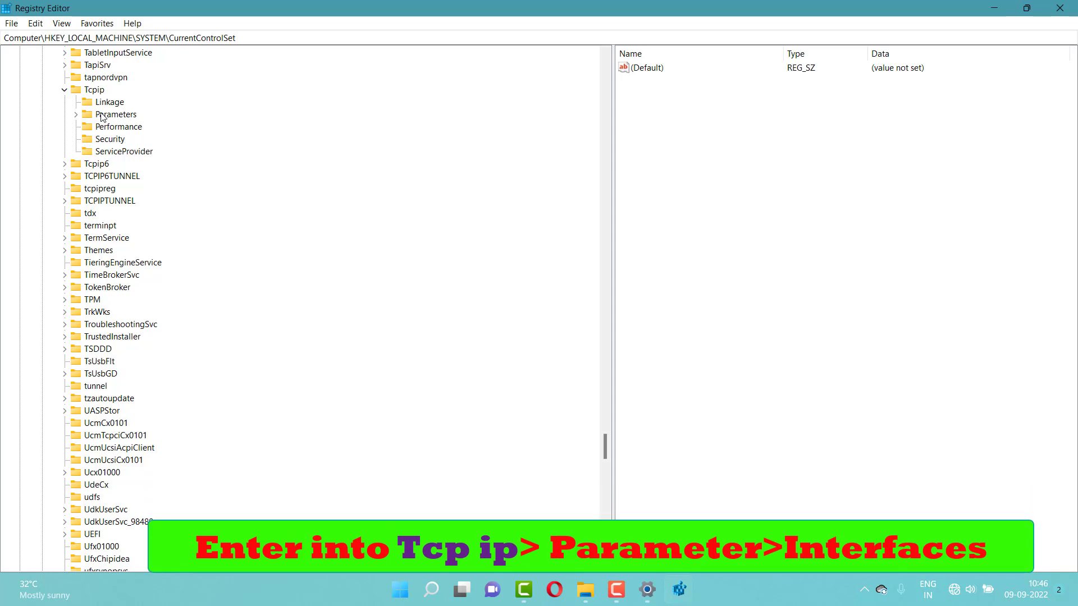
# Expand Parameters and Interfaces under Tcpip and select the {b223ccce-4e5c-40ef-bd79-dc9f36eb733e} interface subkey
pyautogui.click(77, 115)
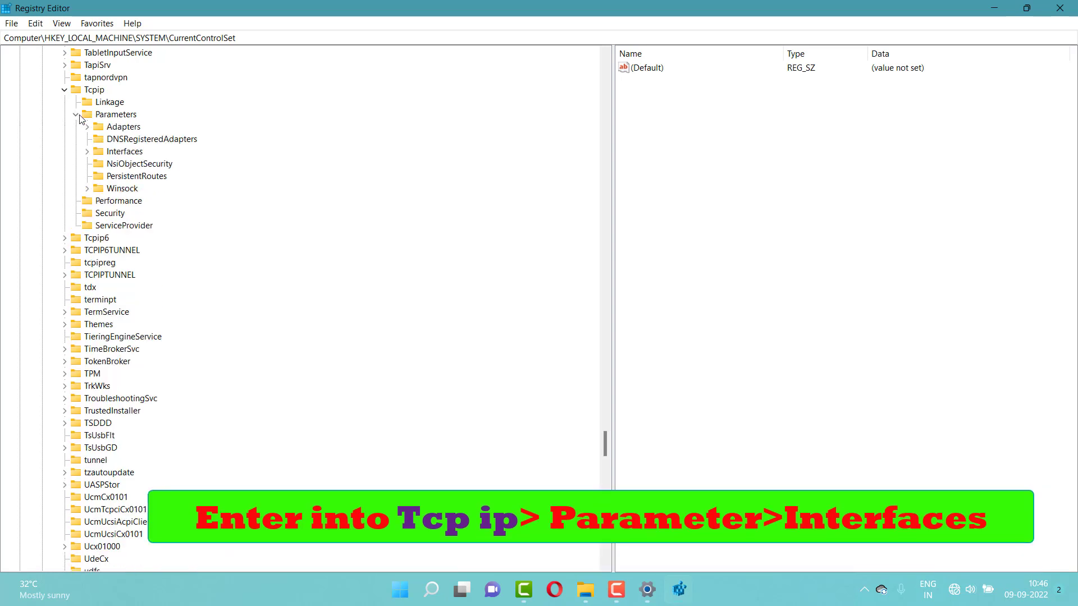
pyautogui.click(108, 153)
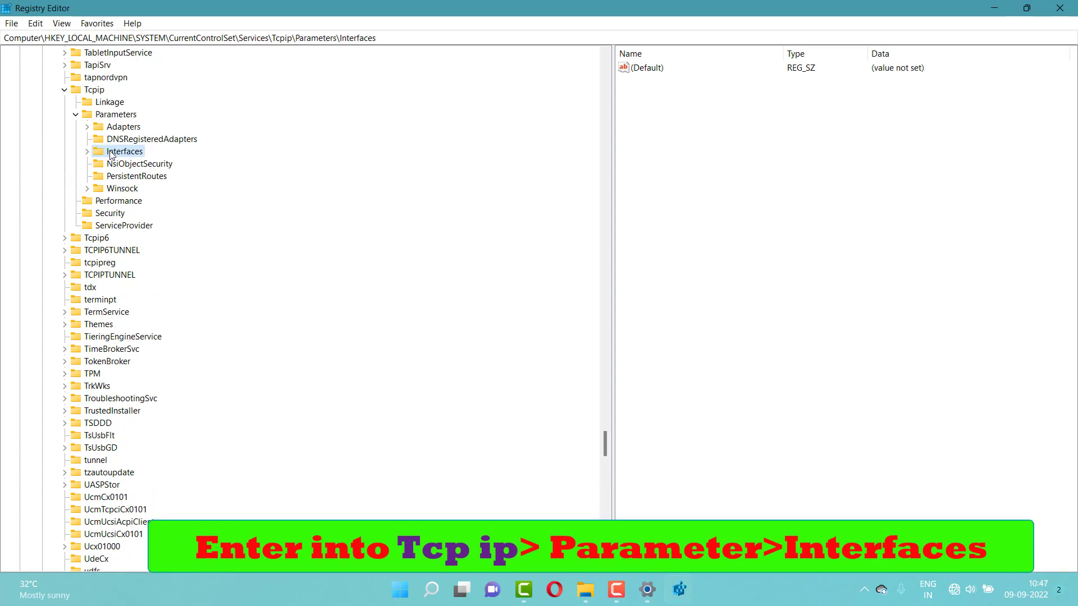
pyautogui.click(87, 154)
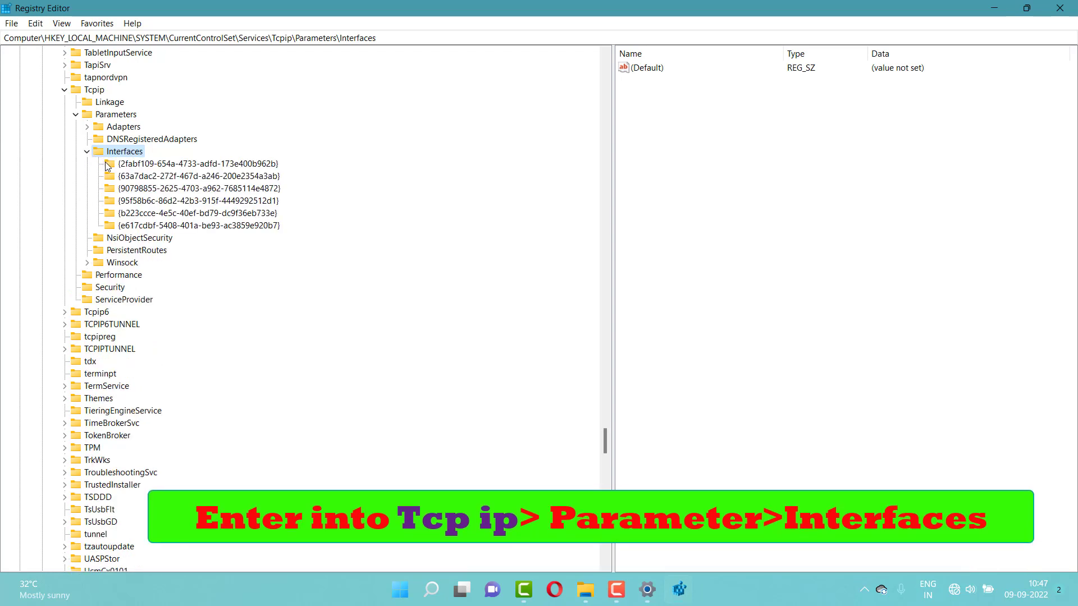
pyautogui.click(131, 217)
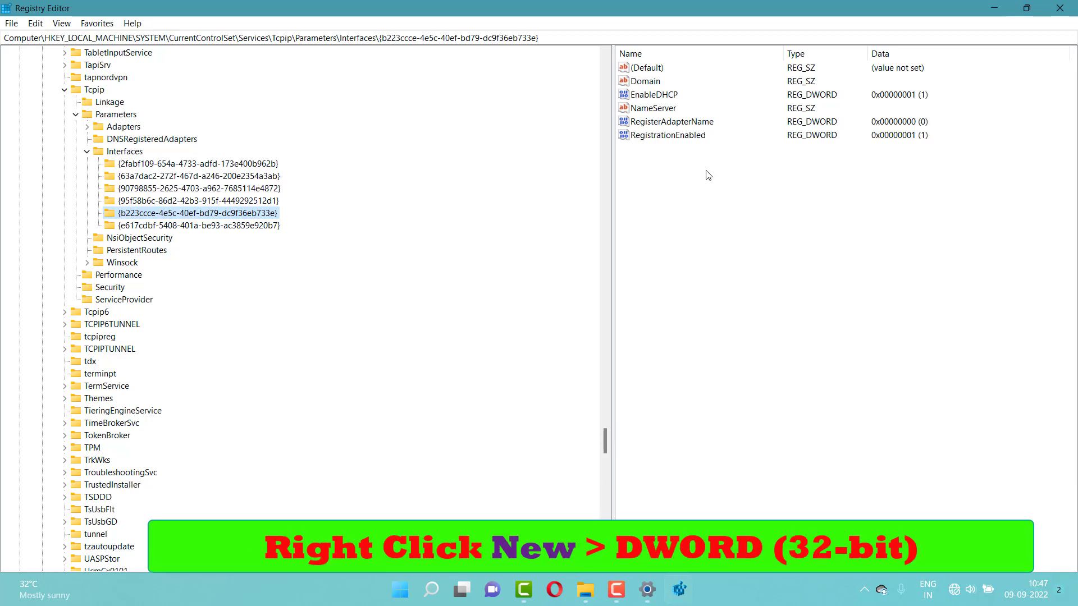
# Create a DWORD (32-bit) value named "TCPackFrequency" in the selected interface key
pyautogui.rightClick(680, 177)
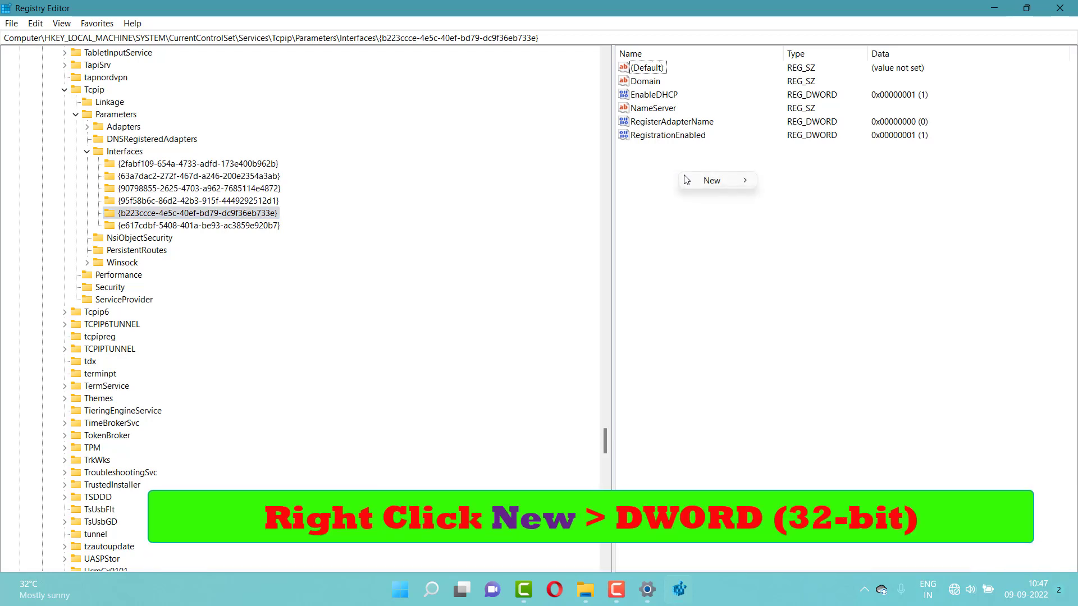
pyautogui.moveTo(705, 185)
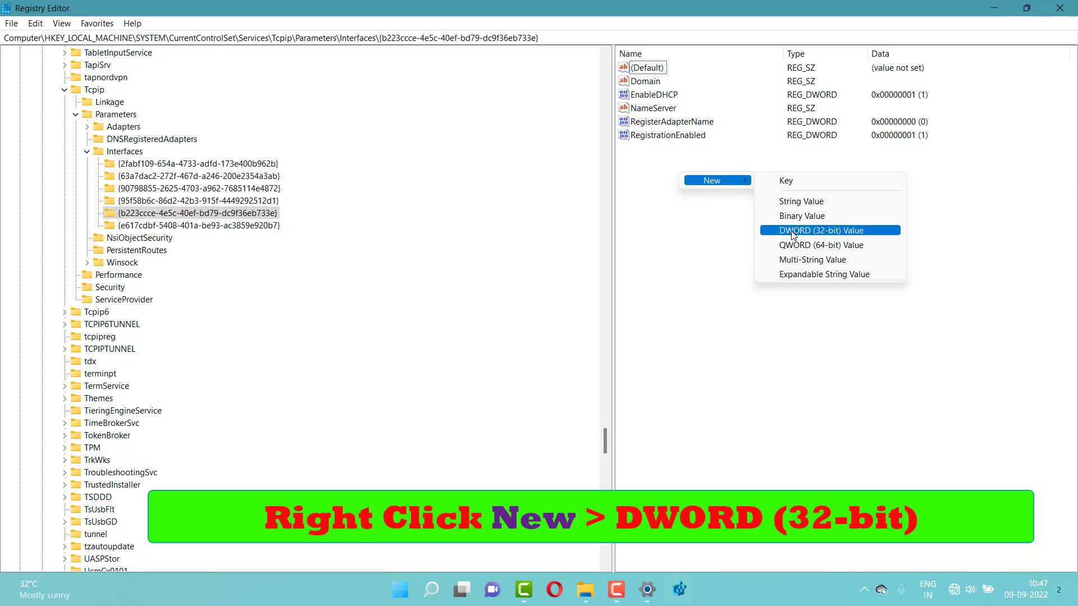
pyautogui.click(793, 230)
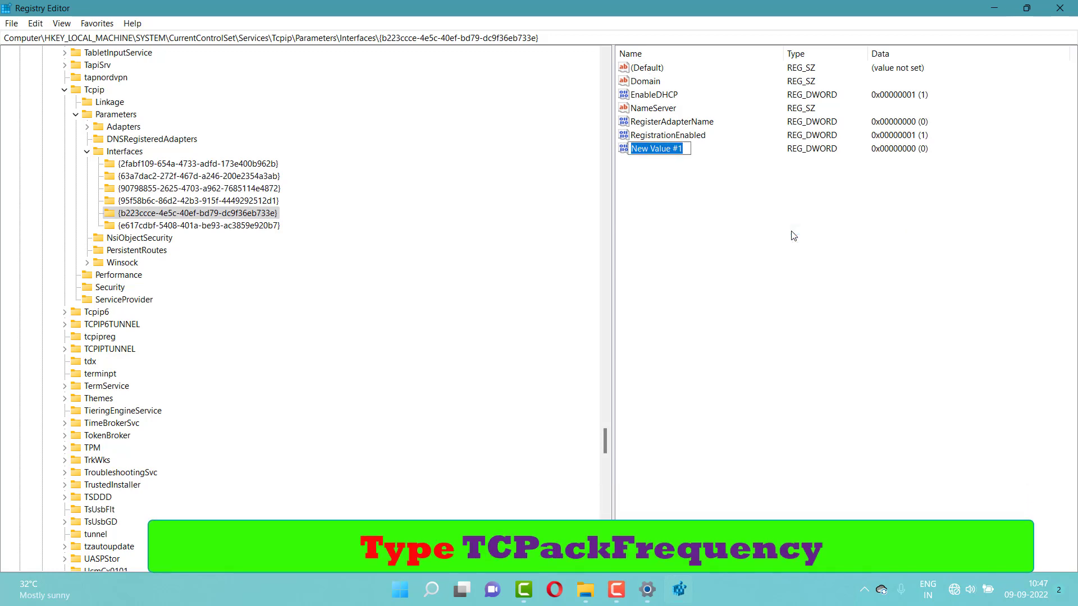
pyautogui.press('BackSpace')
pyautogui.write('T')
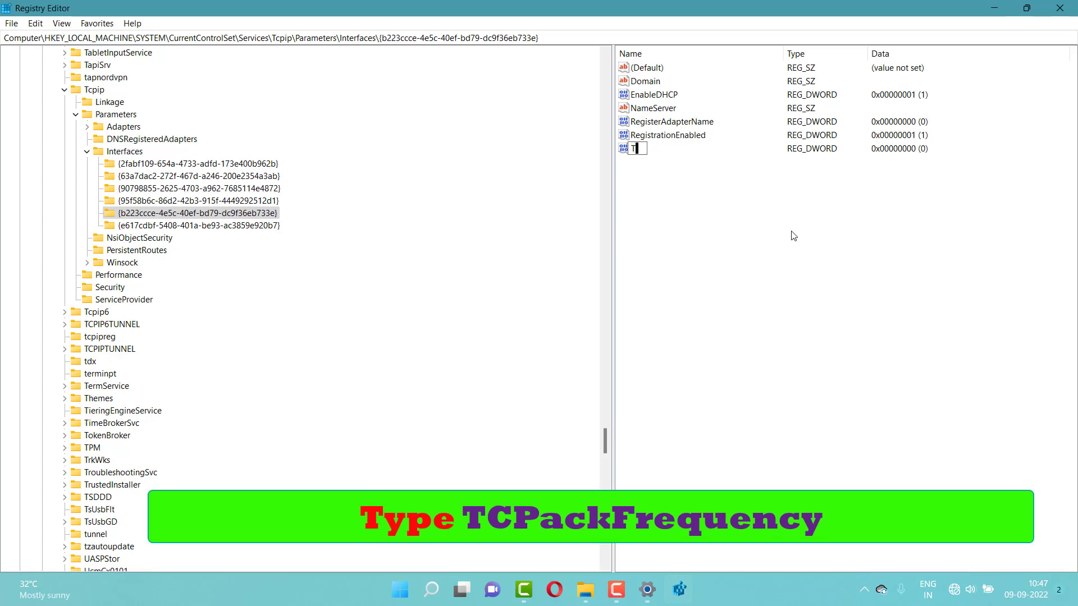
pyautogui.write('CP')
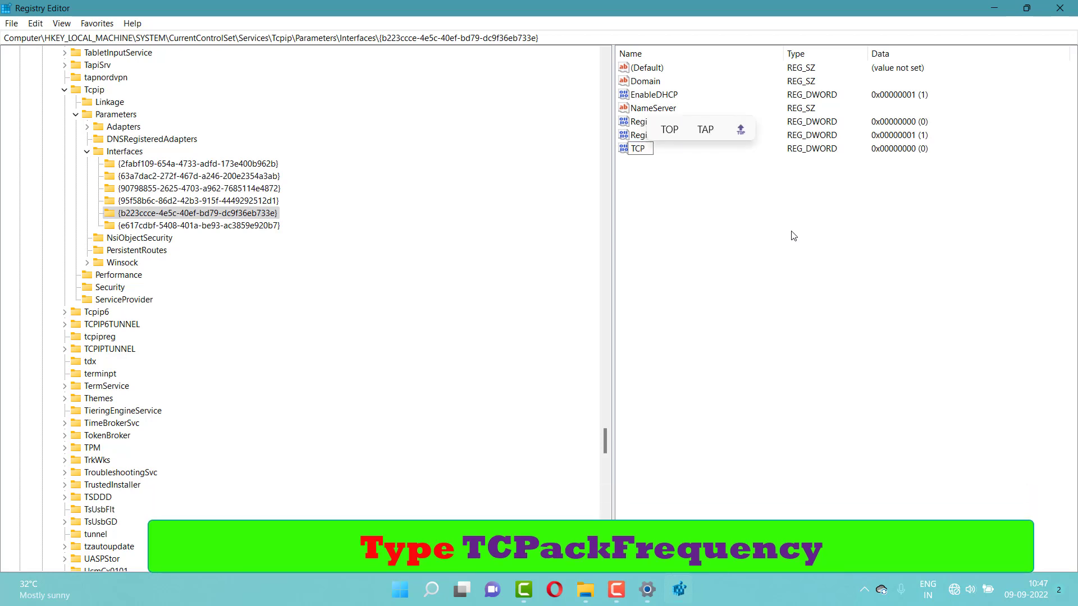
pyautogui.write('ac')
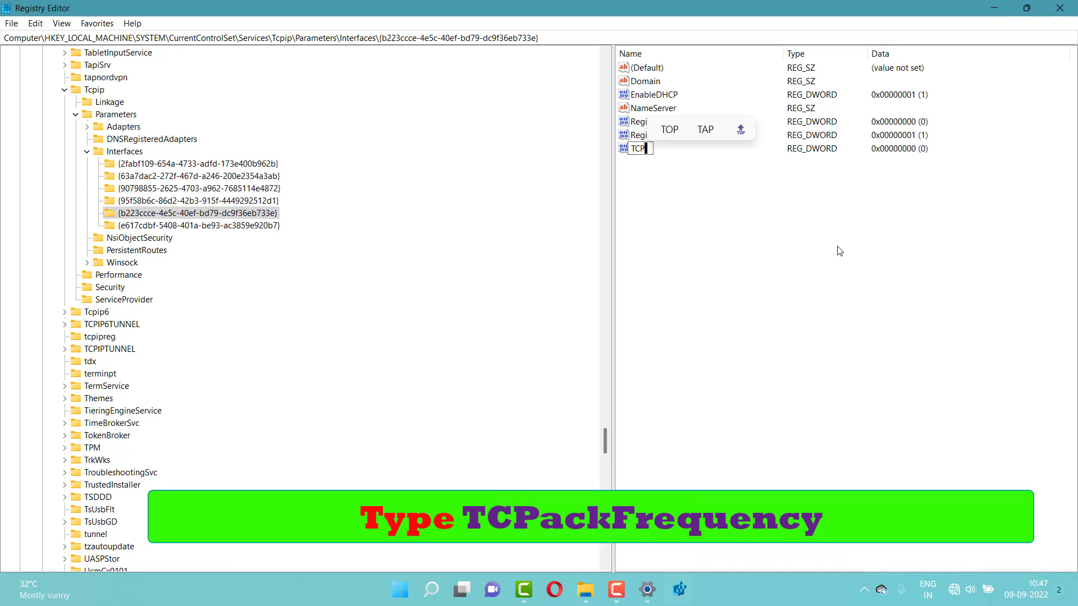
pyautogui.write('k')
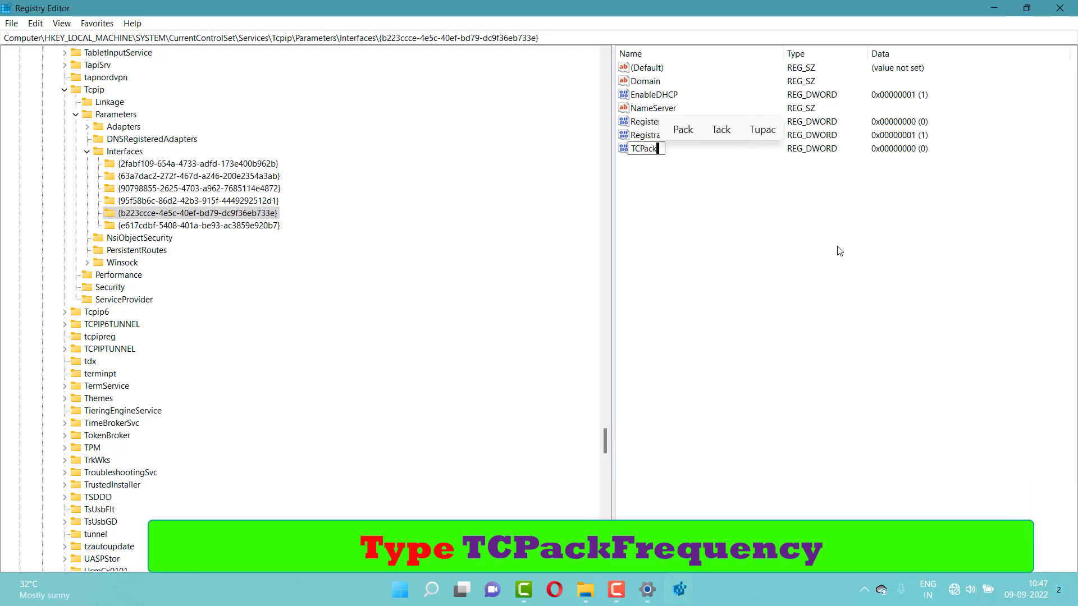
pyautogui.write('Freq')
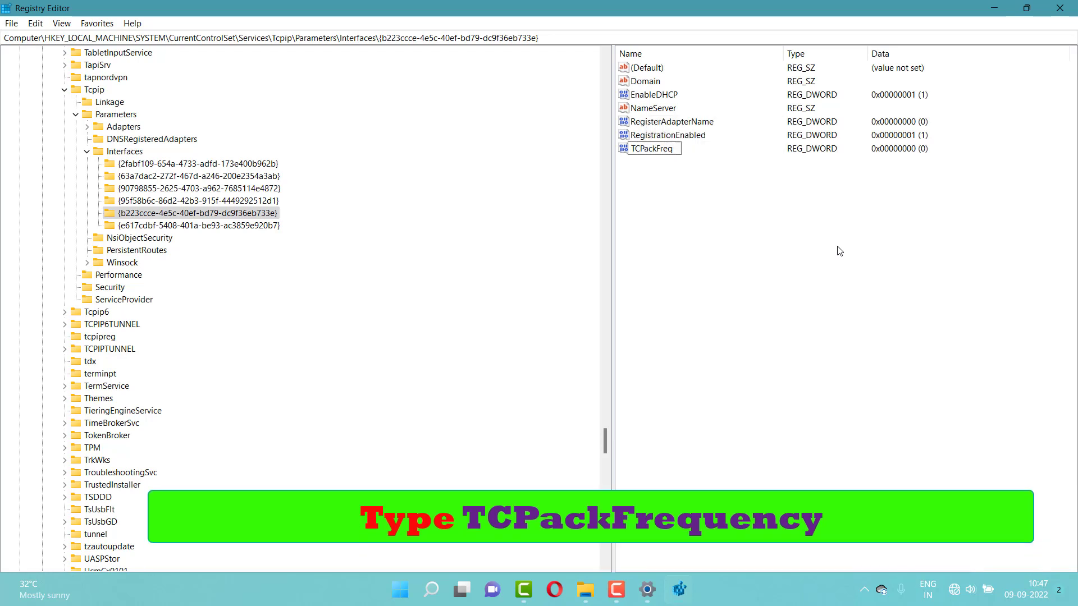
pyautogui.write('uency')
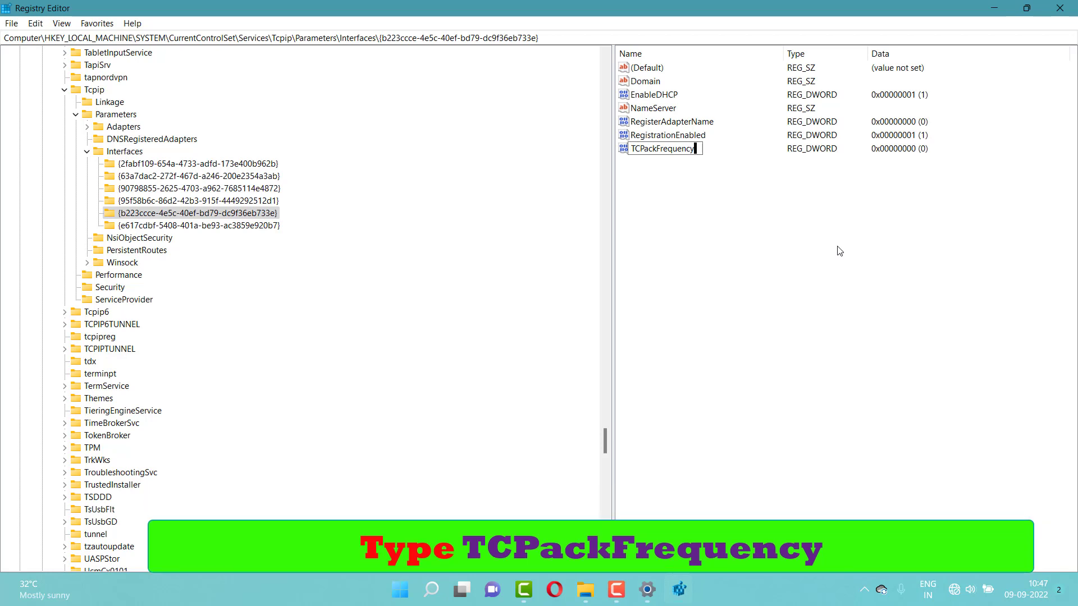
pyautogui.press('Return')
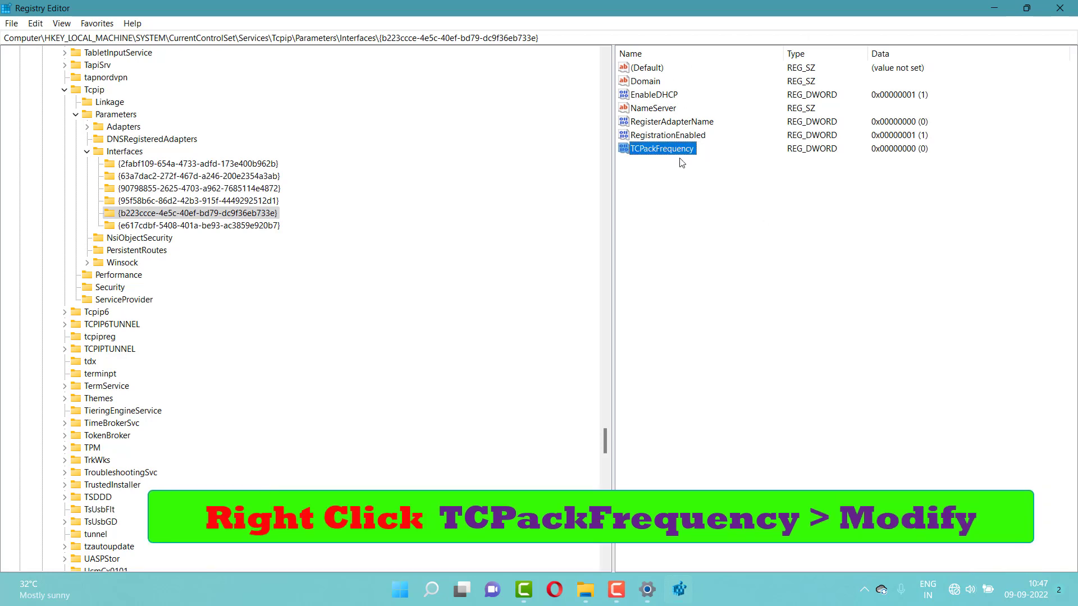
# Modify TCPackFrequency, keeping its value data at 0 with the hexadecimal base
pyautogui.rightClick(682, 153)
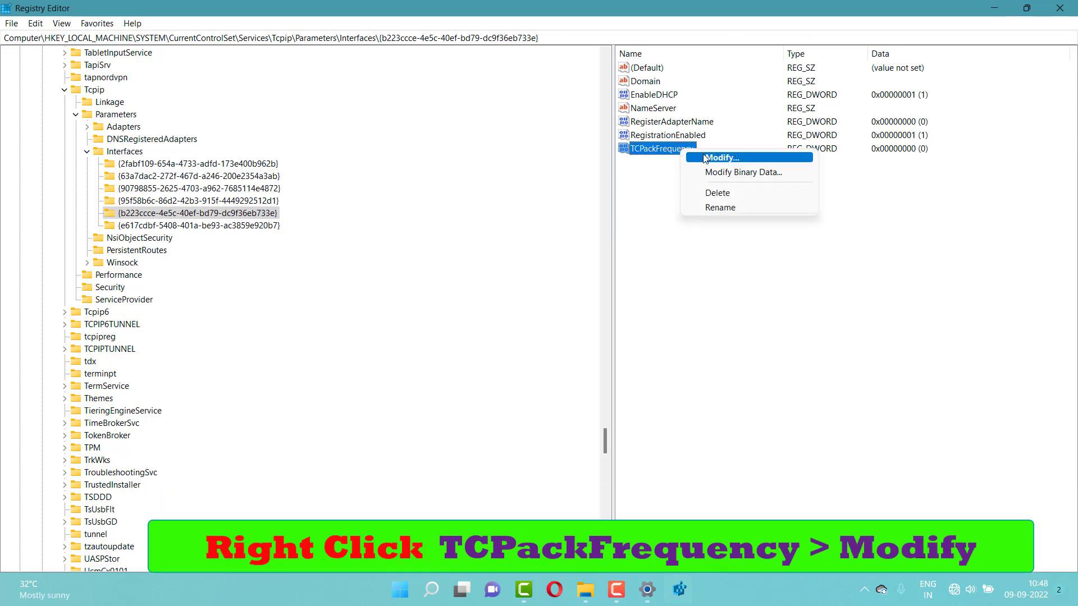
pyautogui.click(705, 158)
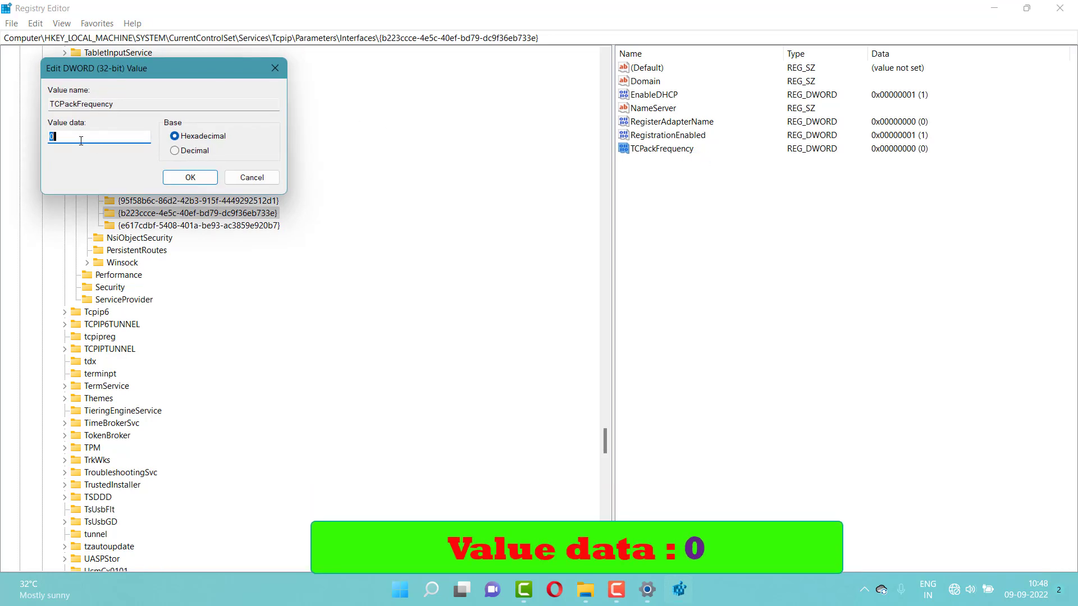
pyautogui.click(188, 177)
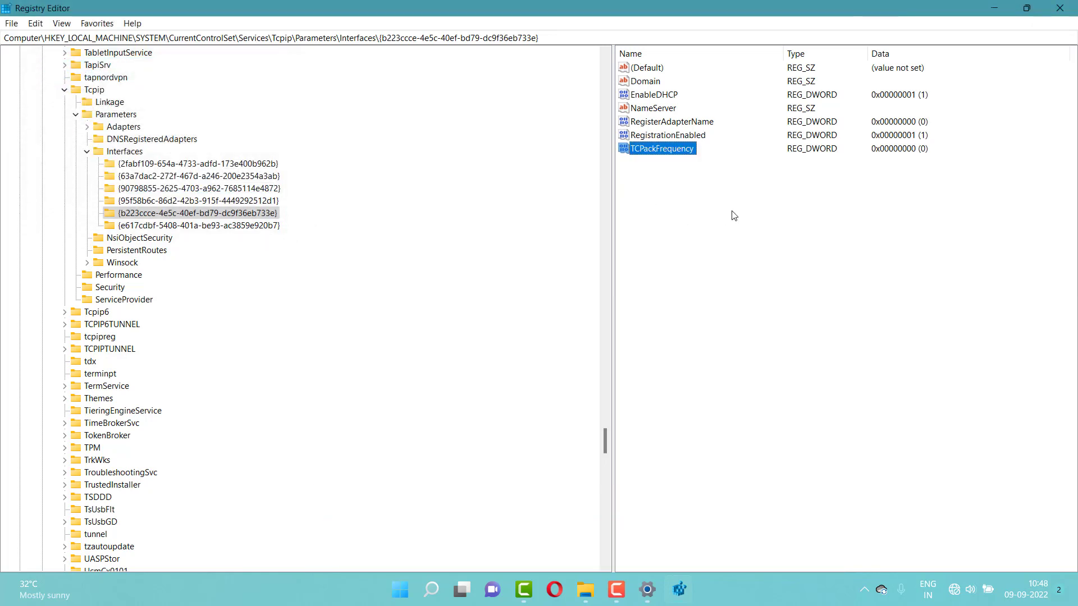
# Create a DWORD (32-bit) value named "TCPackage" in the same interface key
pyautogui.rightClick(734, 216)
pyautogui.moveTo(743, 218)
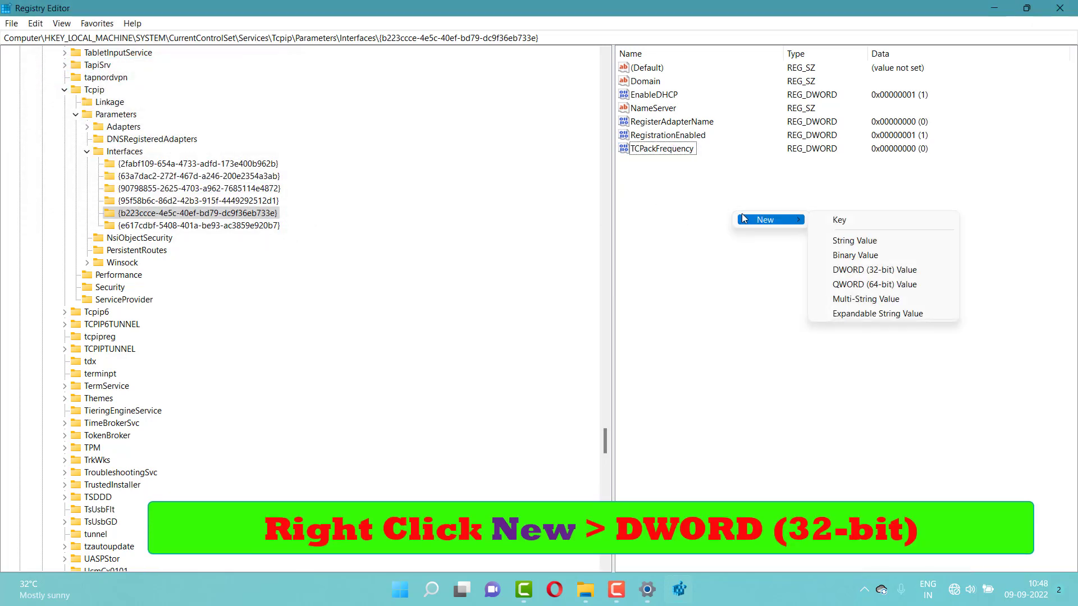
pyautogui.click(847, 270)
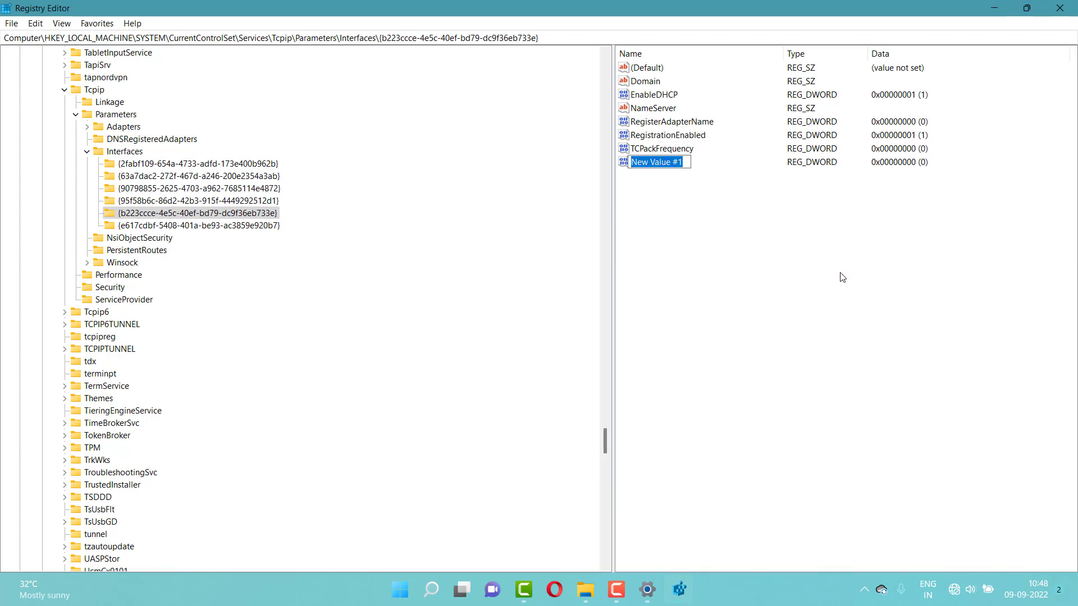
pyautogui.press('BackSpace')
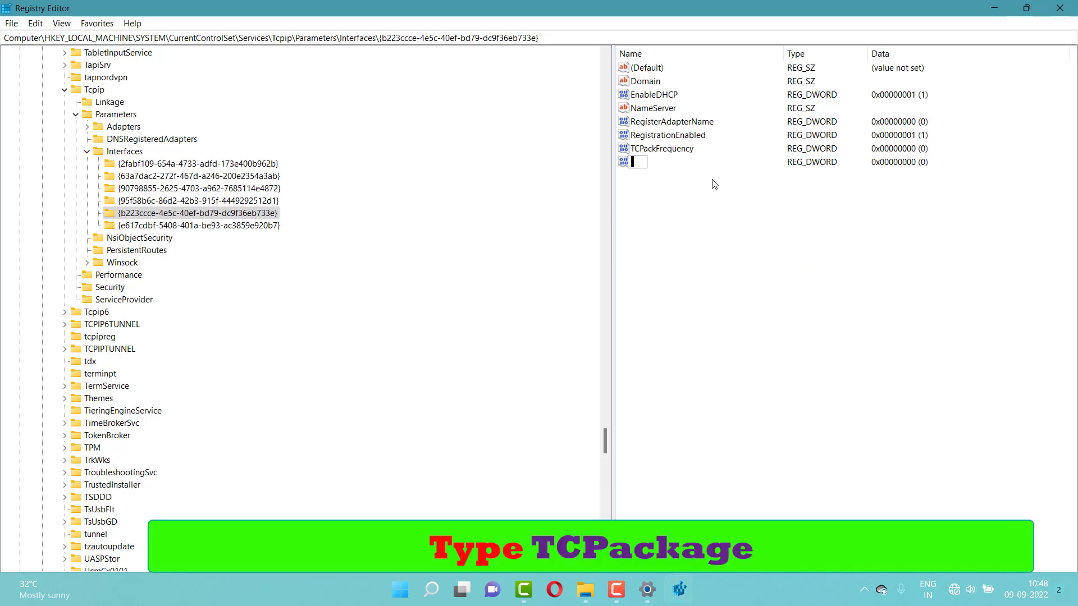
pyautogui.write('T')
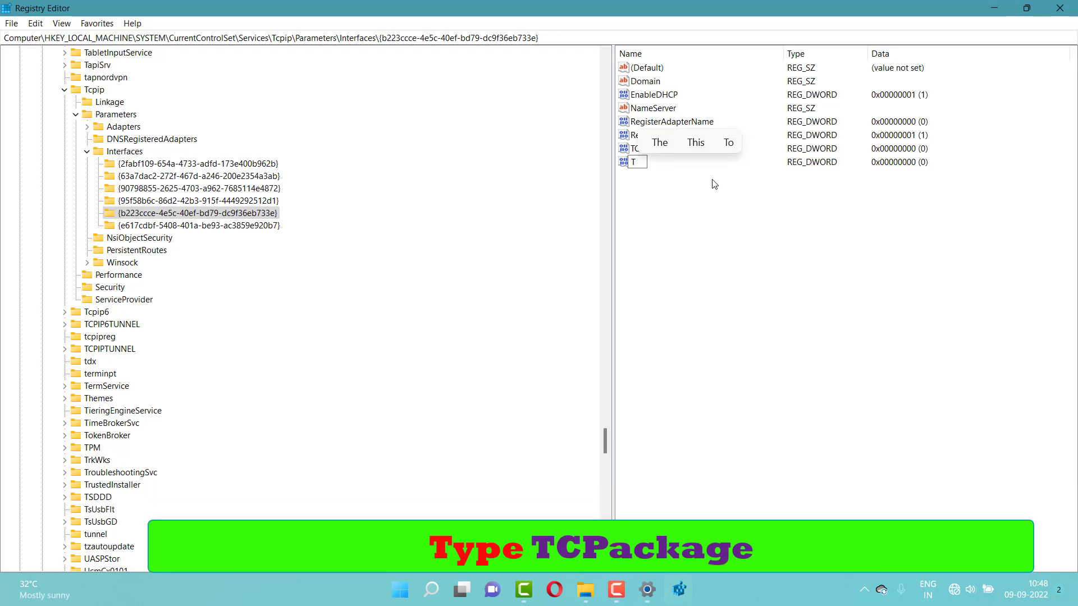
pyautogui.write('CPa')
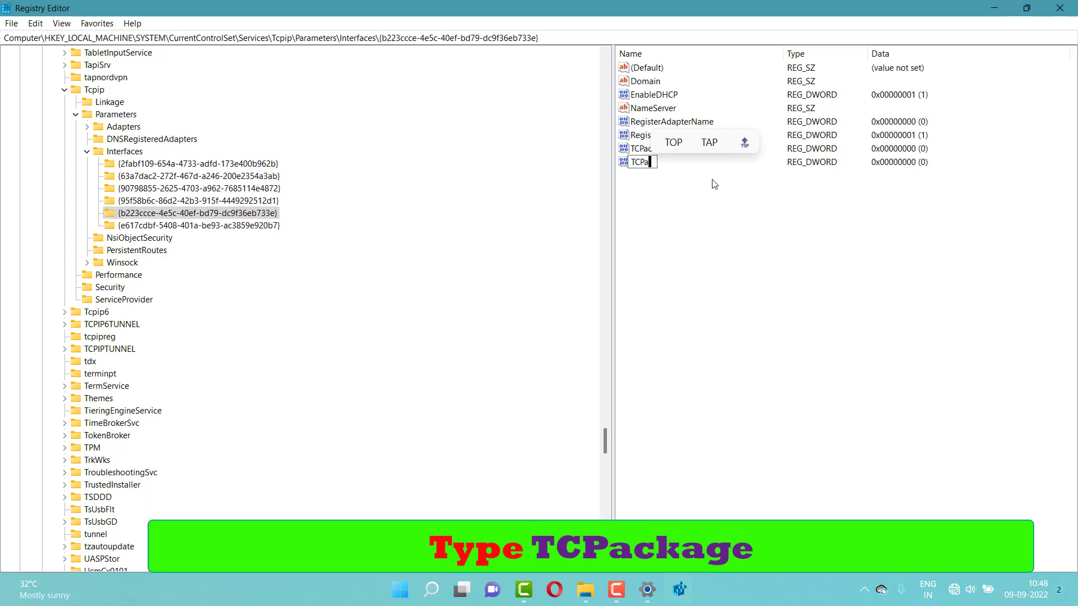
pyautogui.write('ckage')
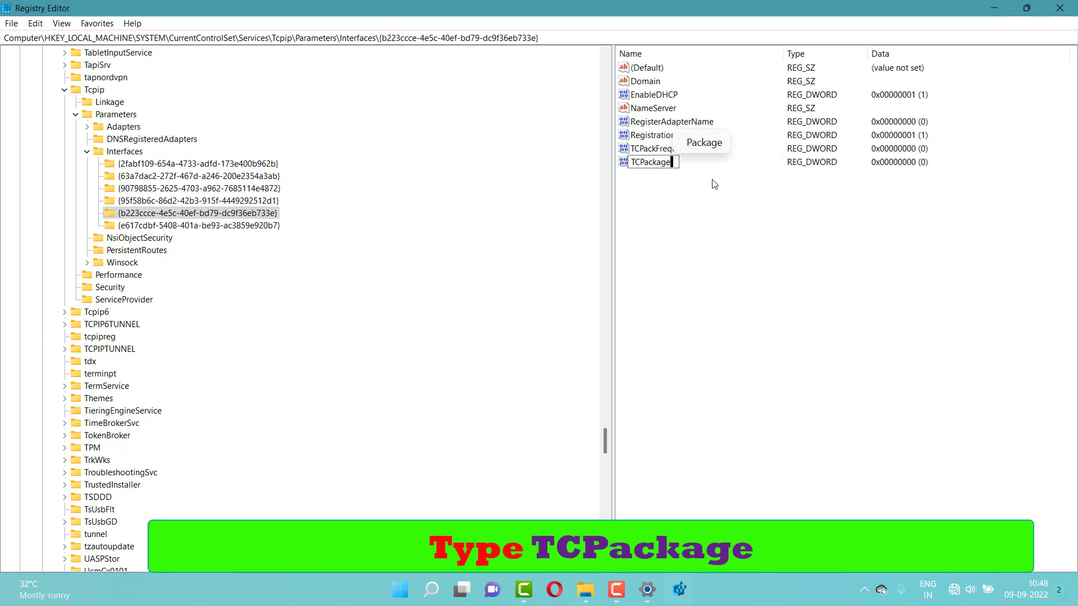
pyautogui.press('Return')
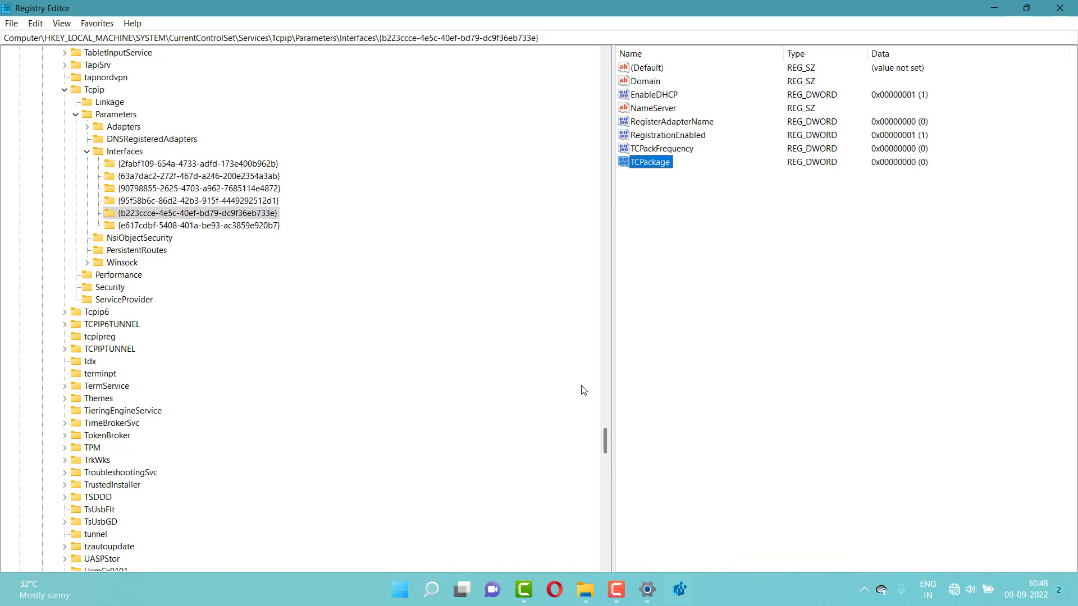
# Modify TCPackage in the interface key, entering 0 as its value data with the hexadecimal base
pyautogui.click(705, 212)
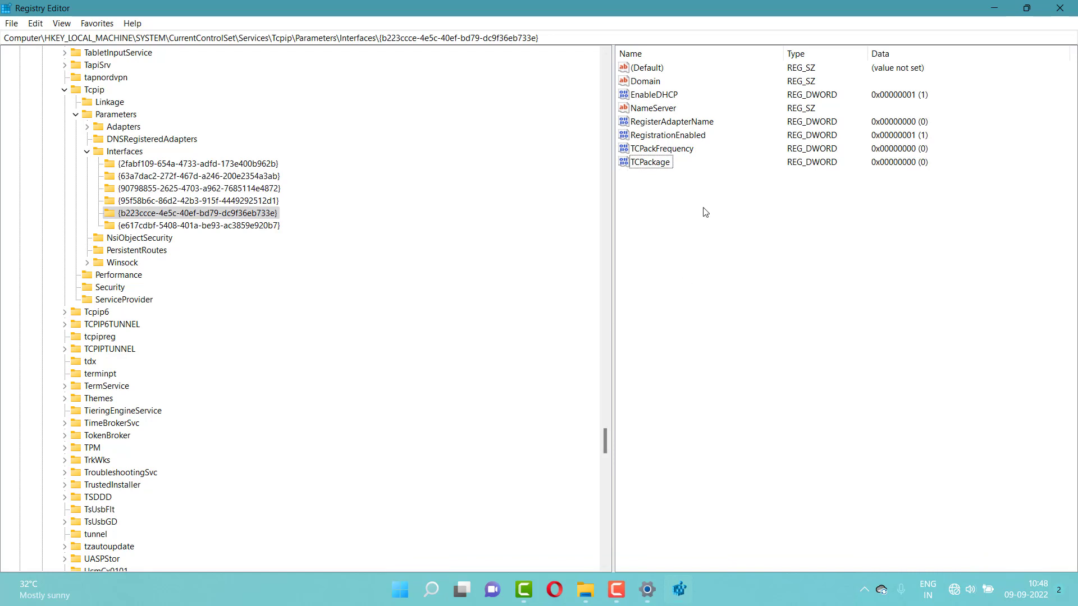
pyautogui.rightClick(661, 163)
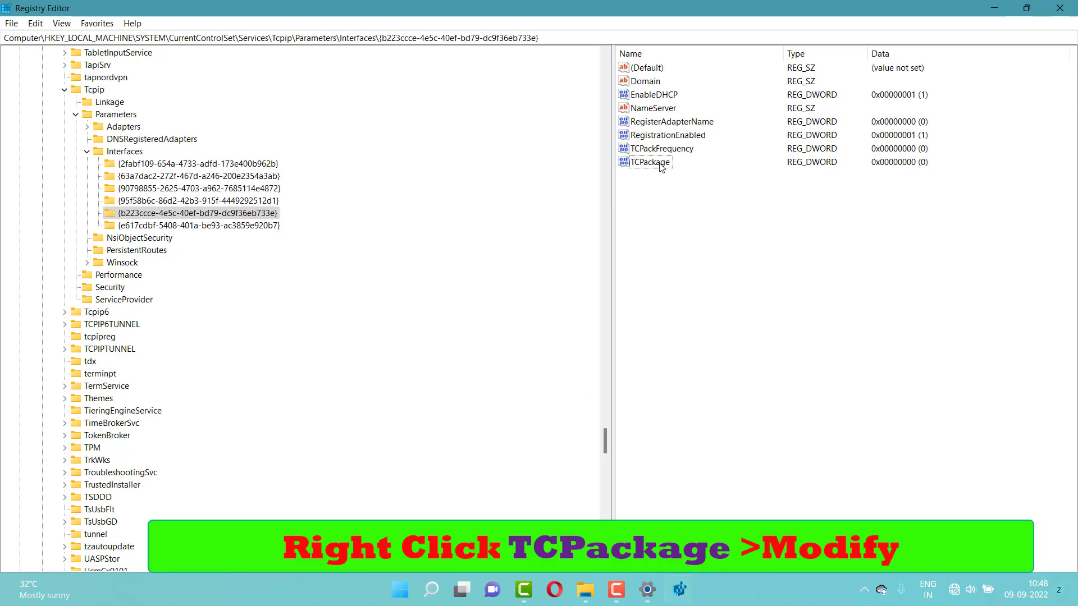
pyautogui.click(701, 171)
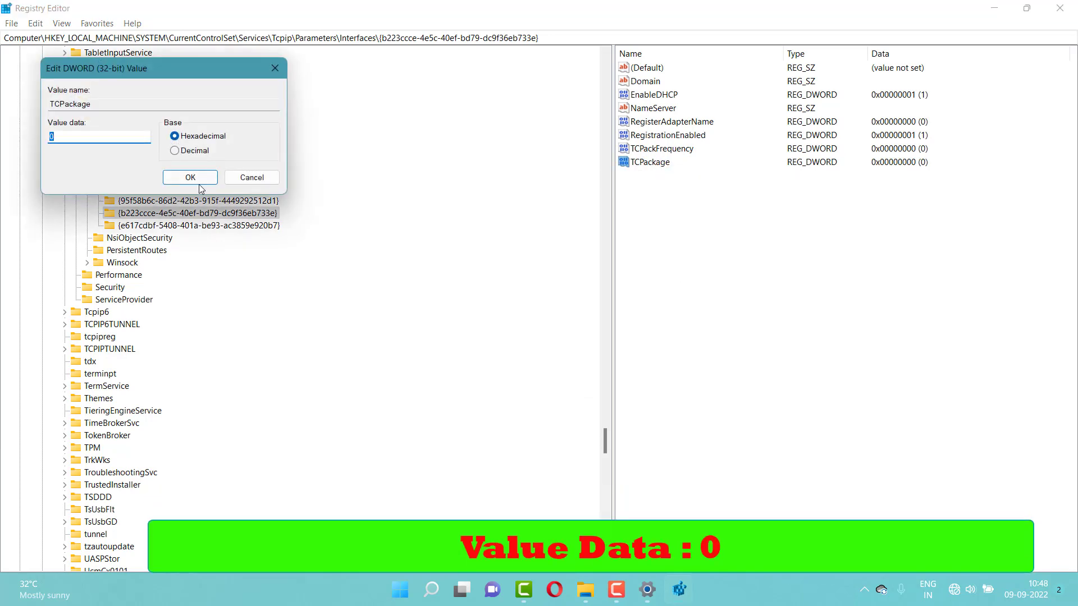
pyautogui.write('0')
pyautogui.click(190, 177)
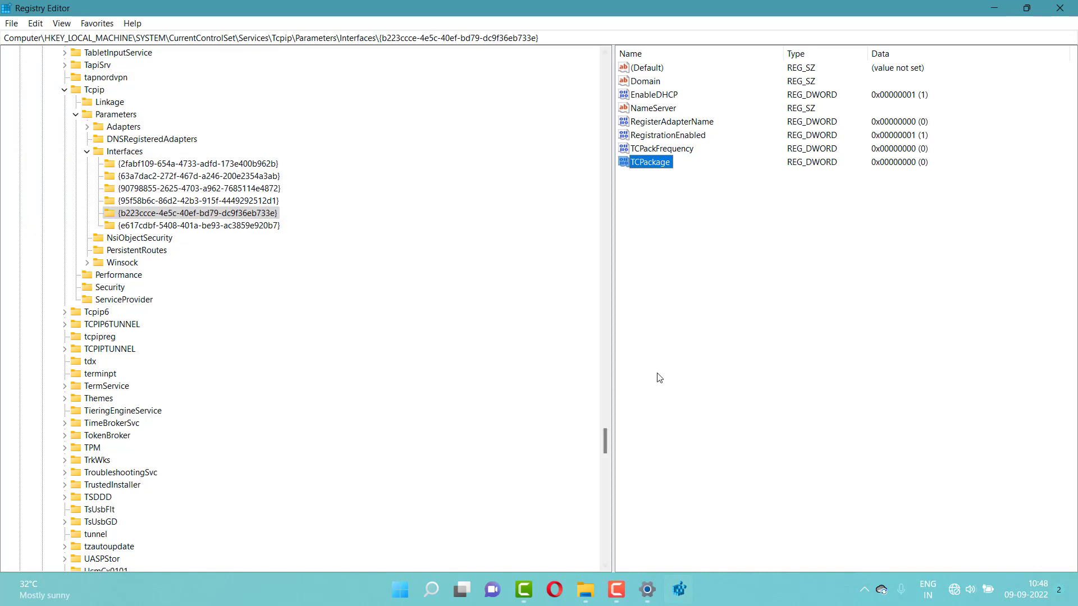
# Collapse the SYSTEM branch of the registry tree and expand SOFTWARE and Microsoft under HKEY_LOCAL_MACHINE
pyautogui.click(87, 151)
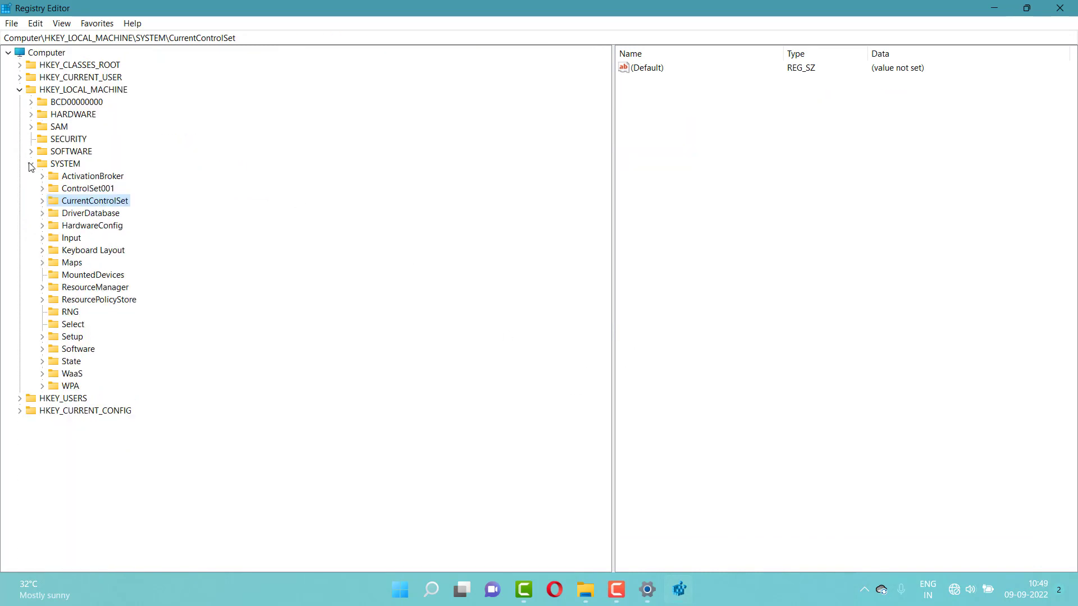
pyautogui.click(31, 163)
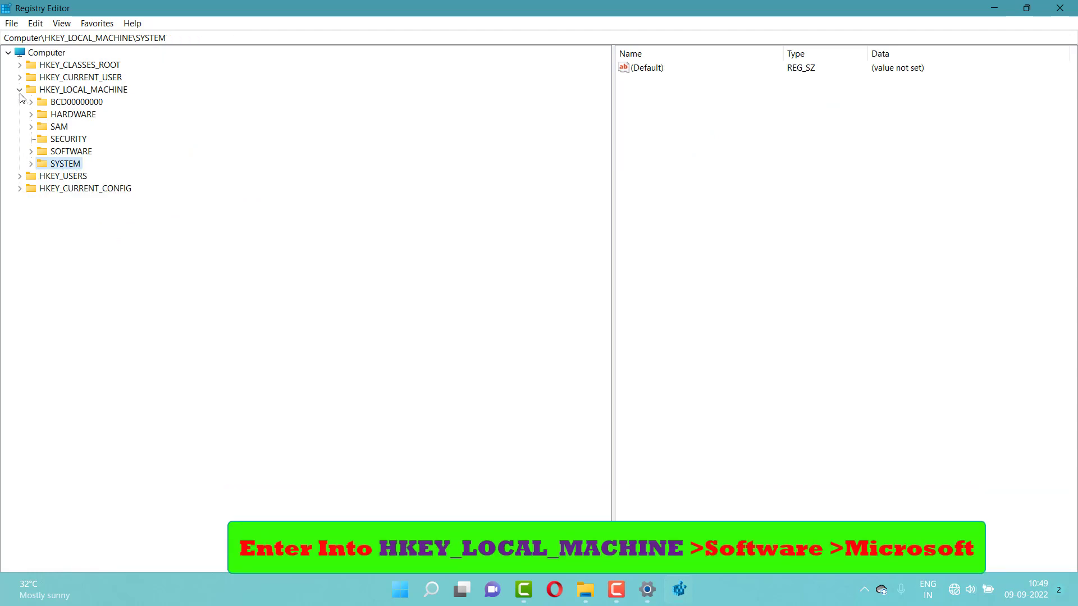
pyautogui.click(56, 152)
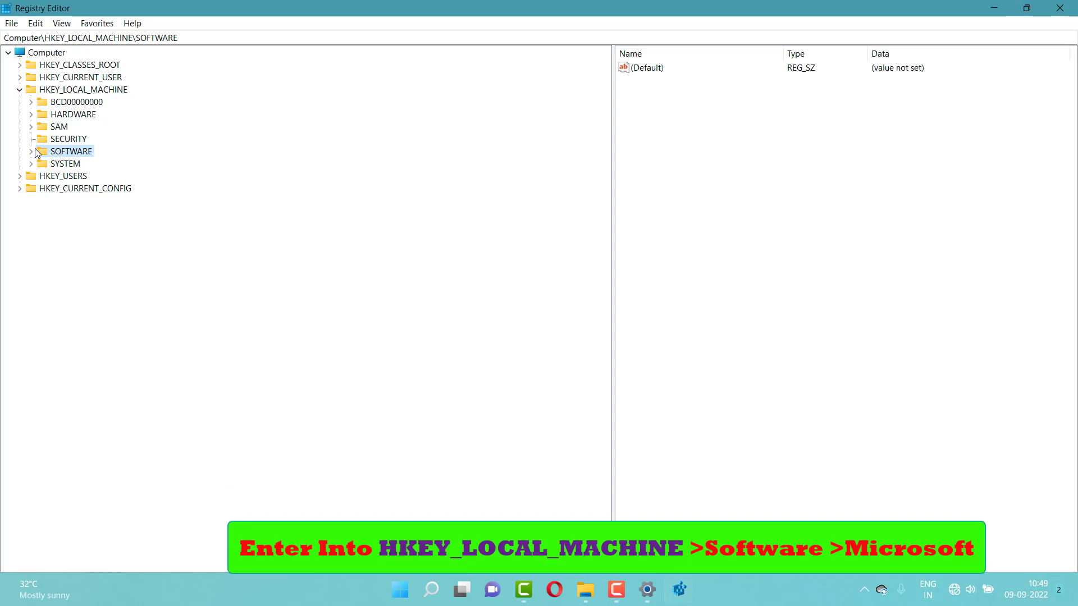
pyautogui.click(31, 152)
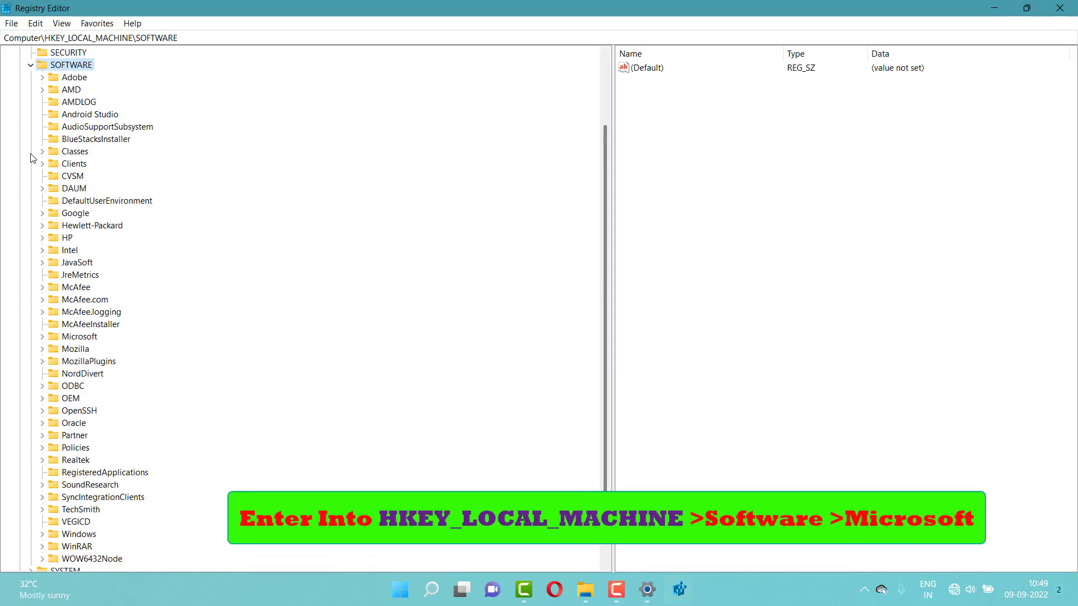
pyautogui.click(43, 337)
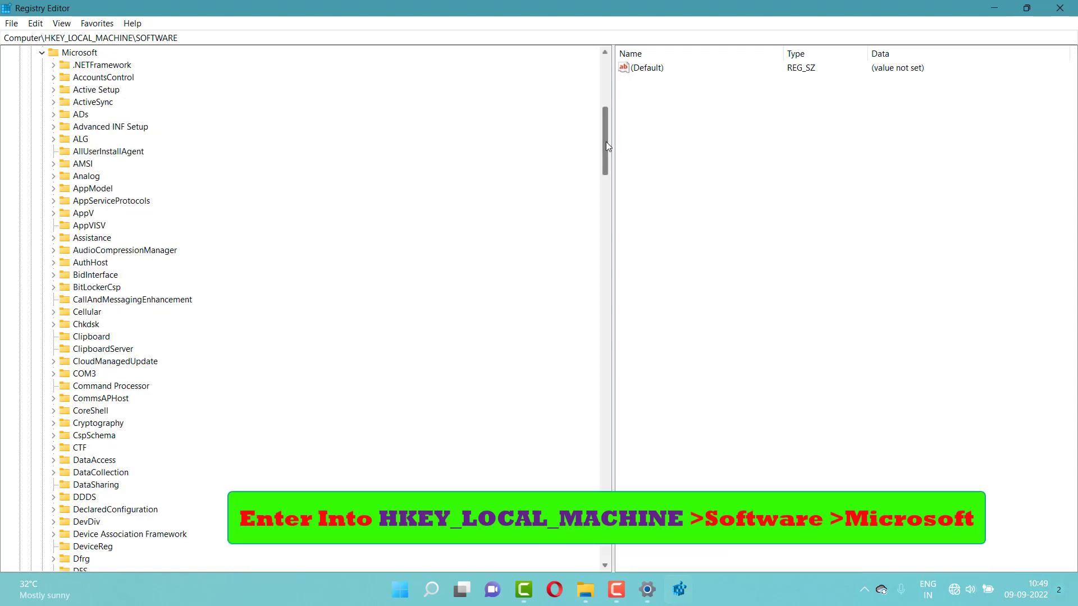
# Find and select the MSMQ key under HKEY_LOCAL_MACHINE\SOFTWARE\Microsoft
pyautogui.moveTo(605, 141); pyautogui.dragTo(629, 262)
pyautogui.scroll(-6, 634, 277)
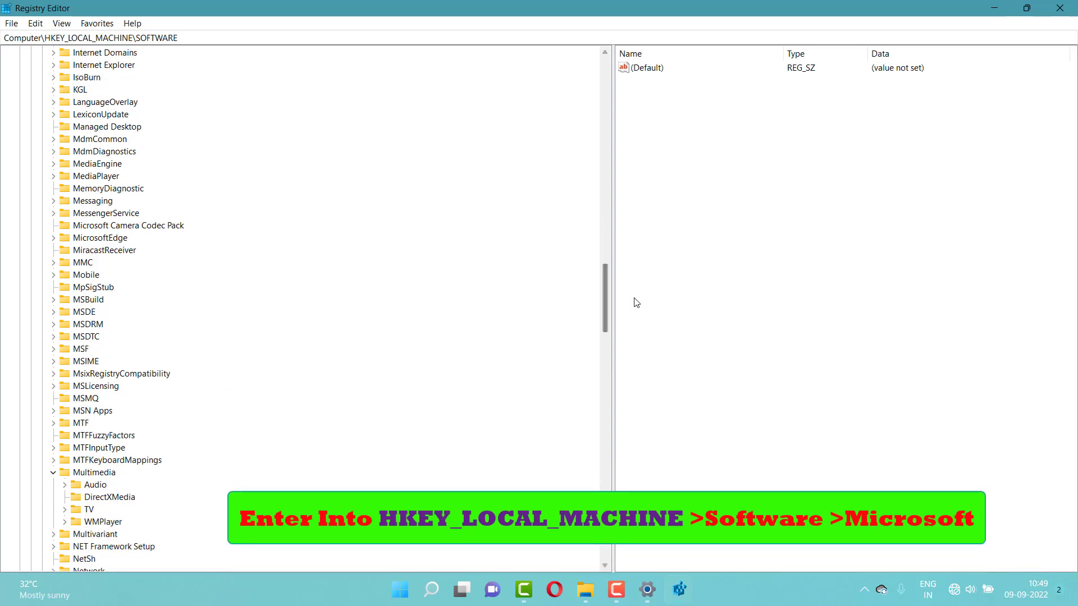
pyautogui.moveTo(605, 301); pyautogui.dragTo(607, 305)
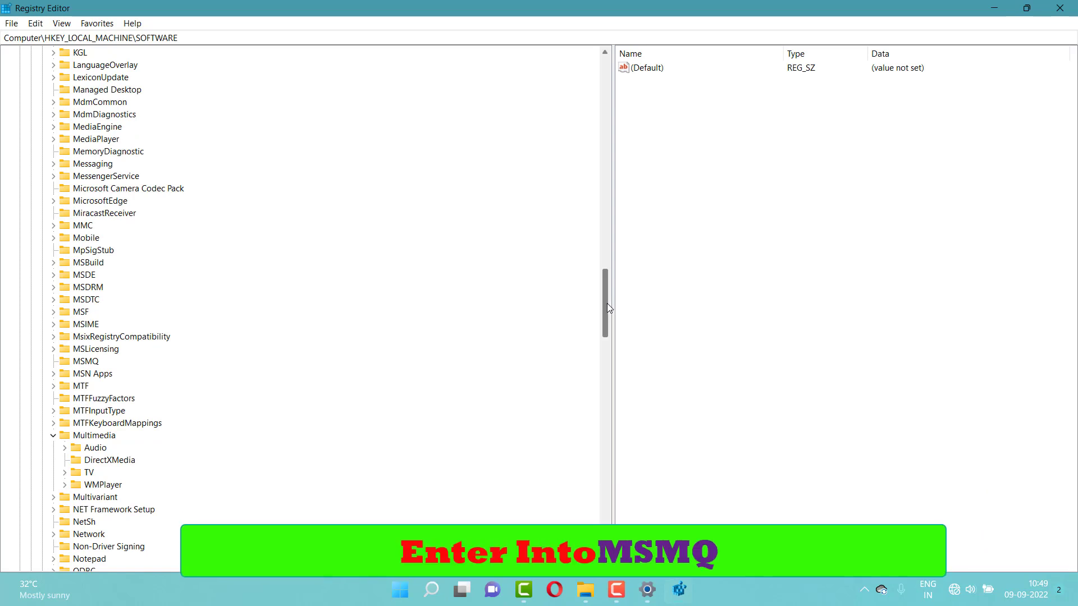
pyautogui.moveTo(606, 303); pyautogui.dragTo(607, 304)
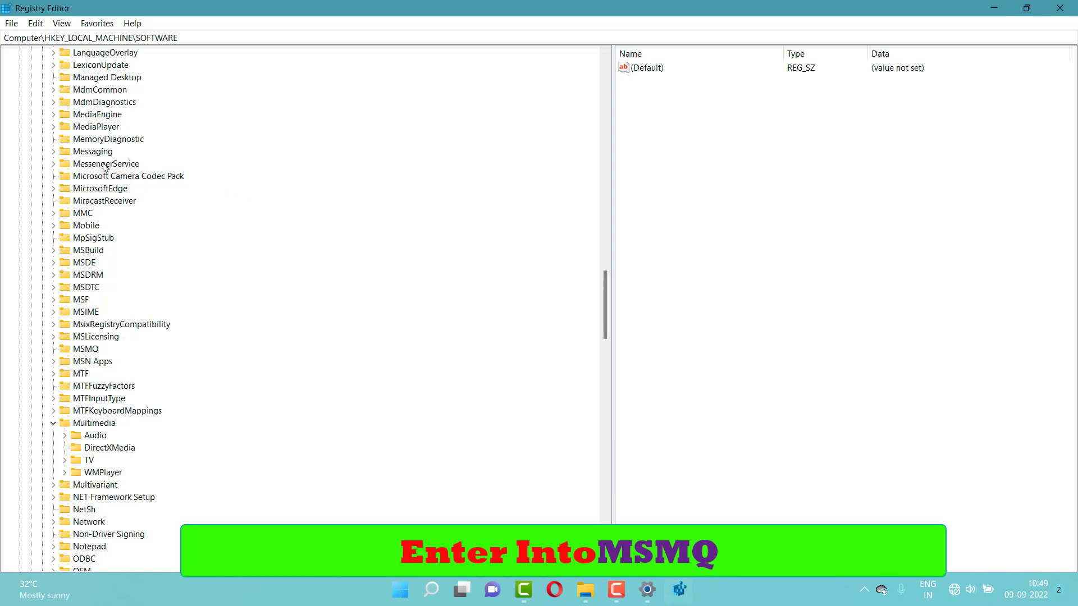
pyautogui.click(78, 349)
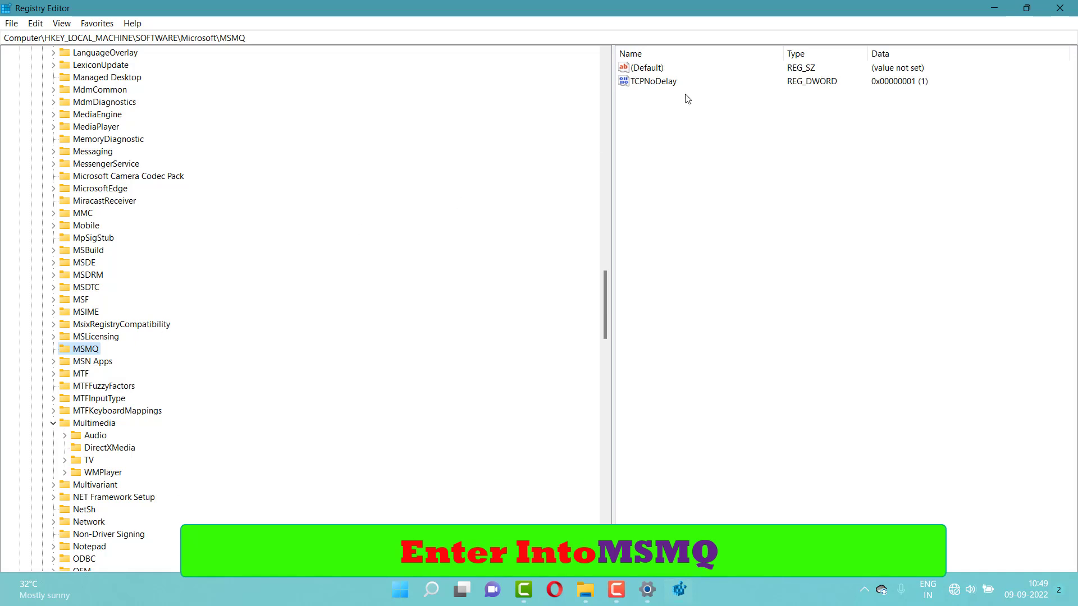
# Create a DWORD (32-bit) value in the MSMQ key, accepting its default name
pyautogui.rightClick(652, 124)
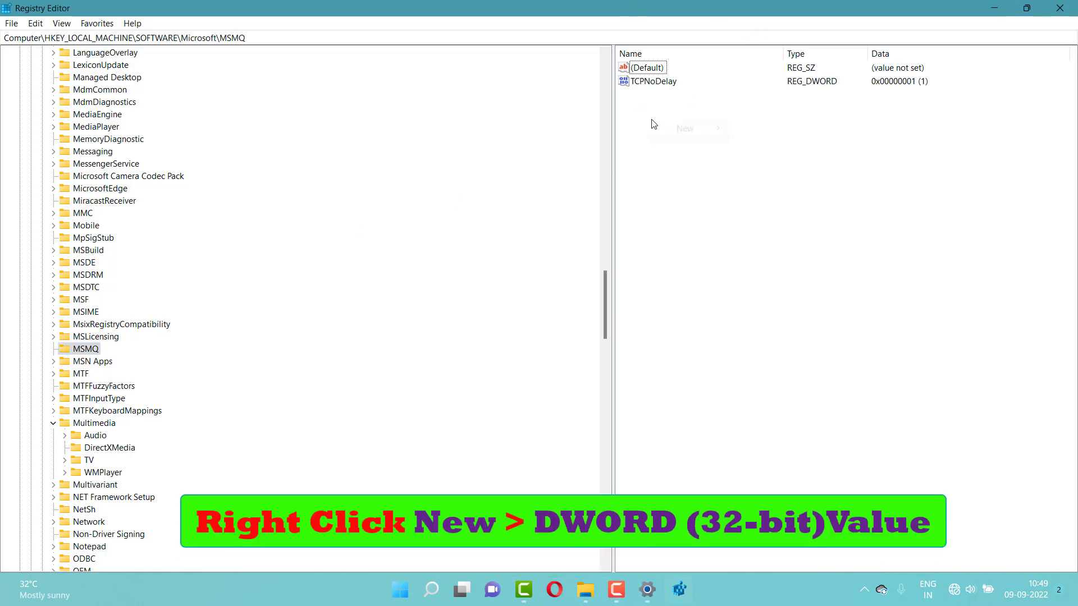
pyautogui.moveTo(688, 129)
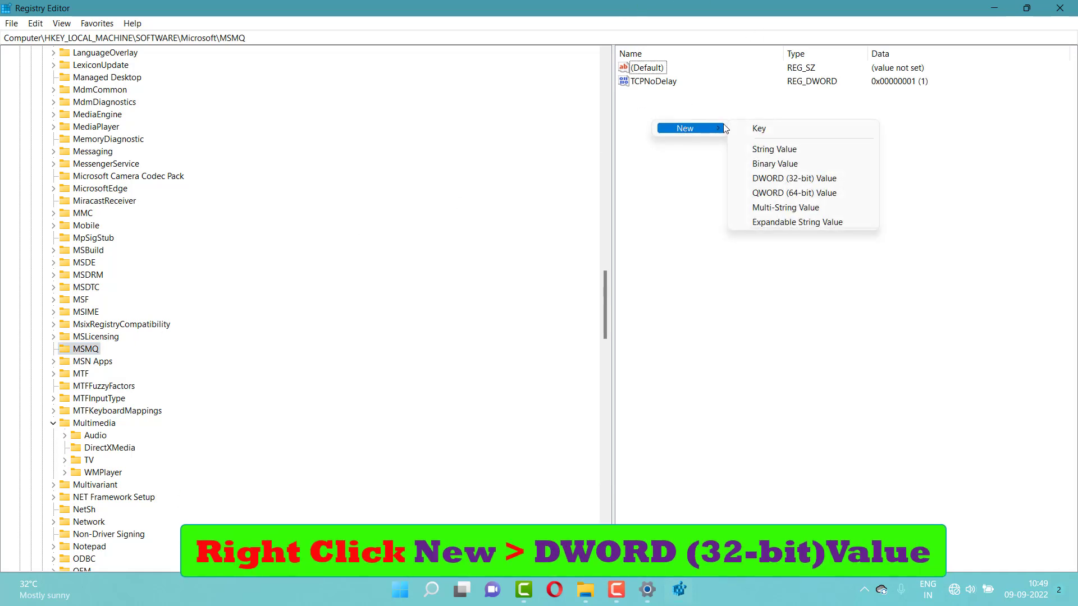
pyautogui.click(772, 178)
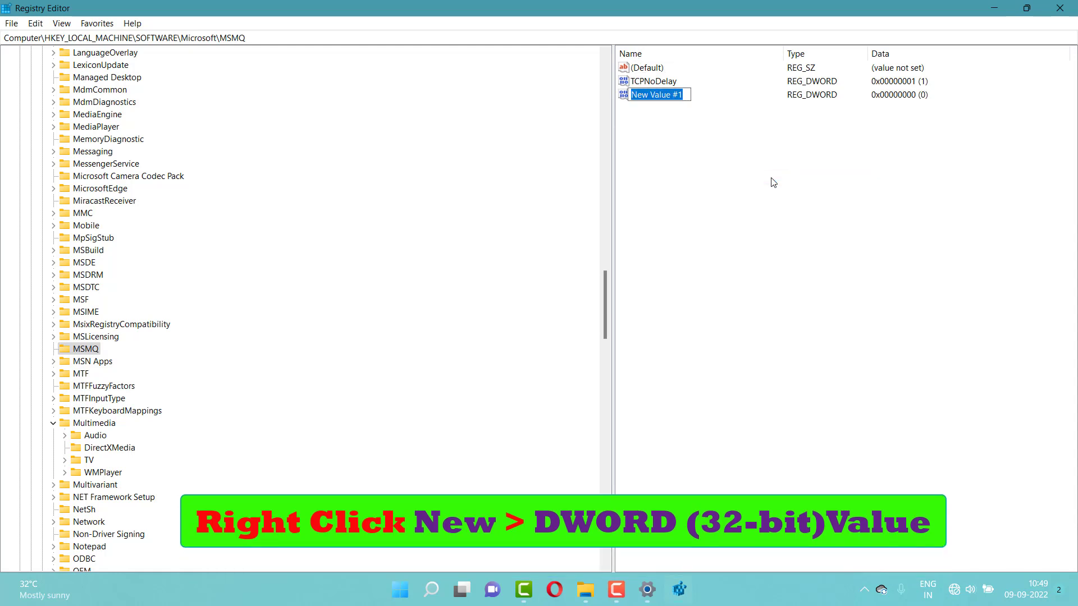
pyautogui.press('Return')
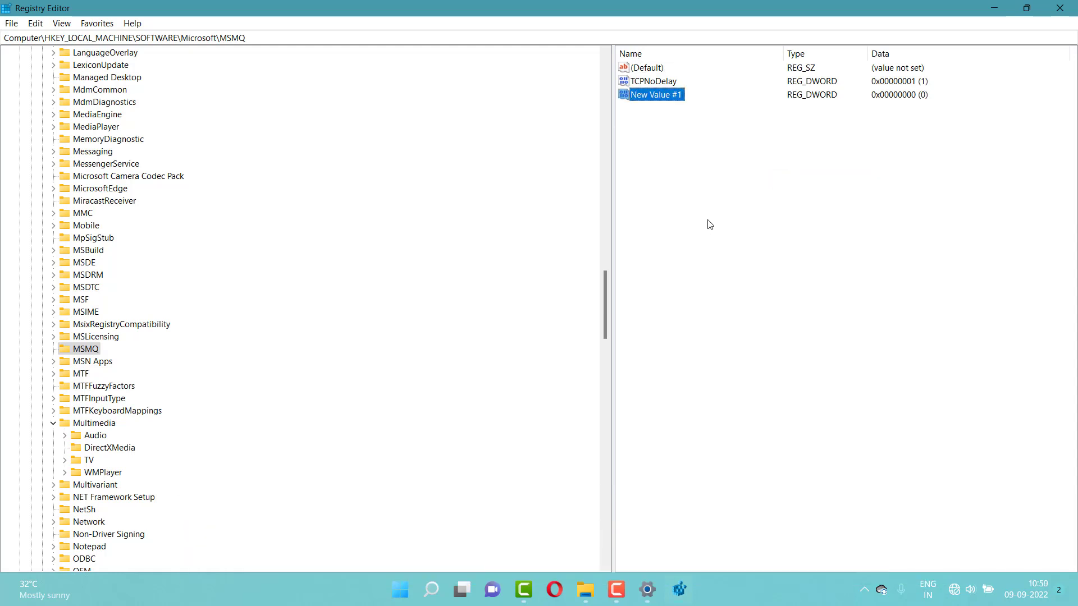
# Modify TCPNoDelay in the MSMQ key, keeping its value data at 1 with the hexadecimal base
pyautogui.rightClick(649, 80)
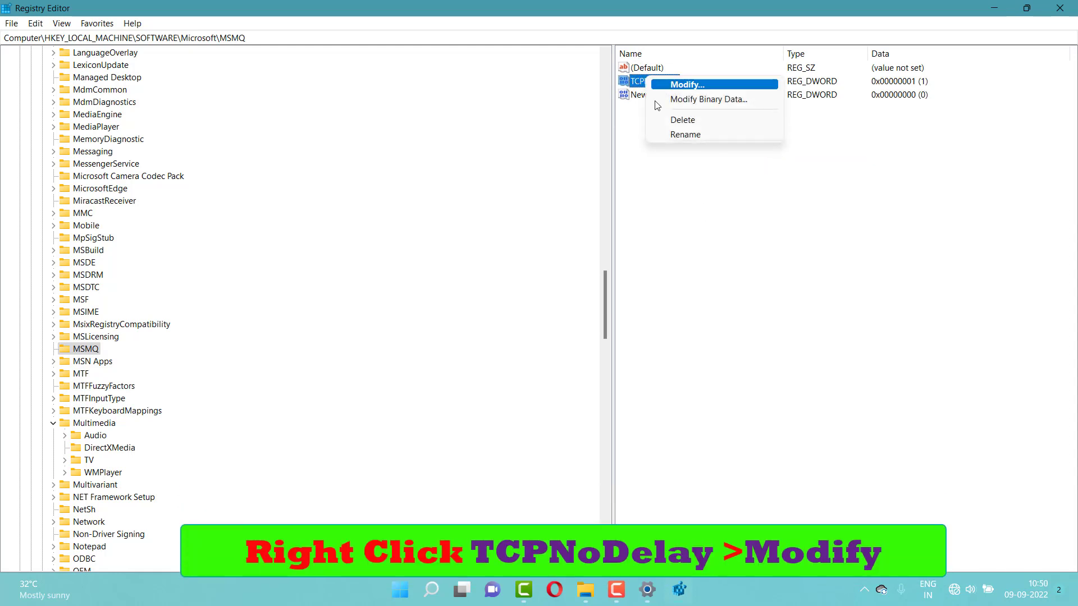
pyautogui.click(686, 85)
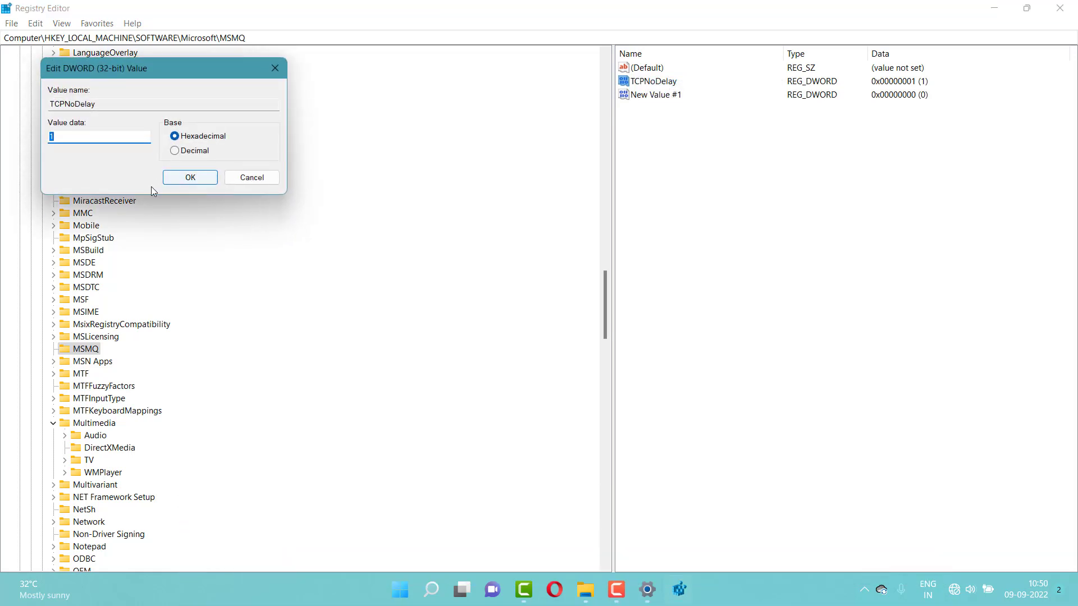
pyautogui.click(97, 136)
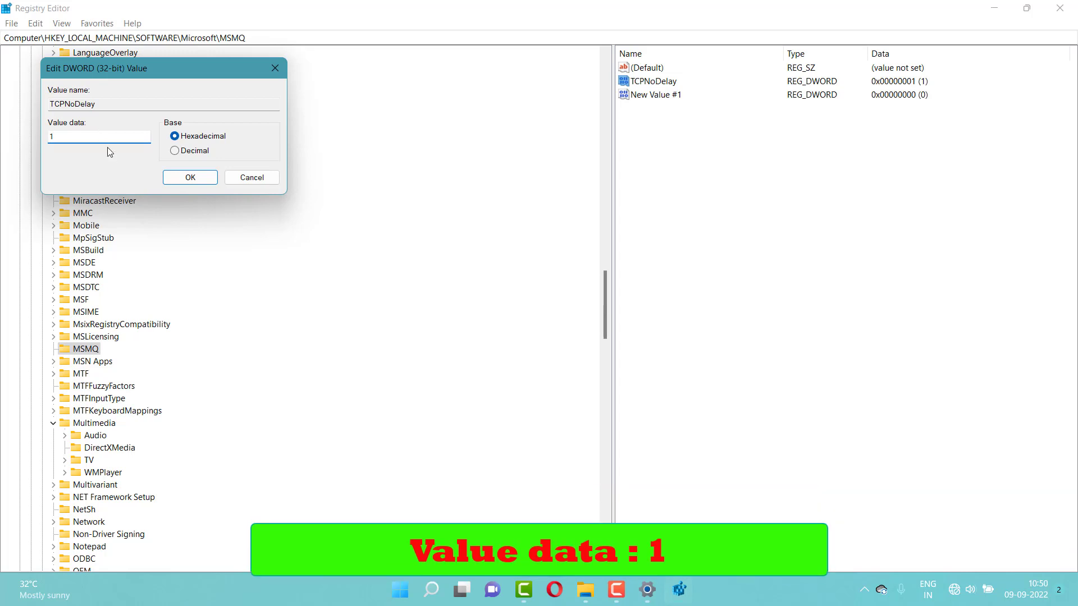
pyautogui.click(190, 178)
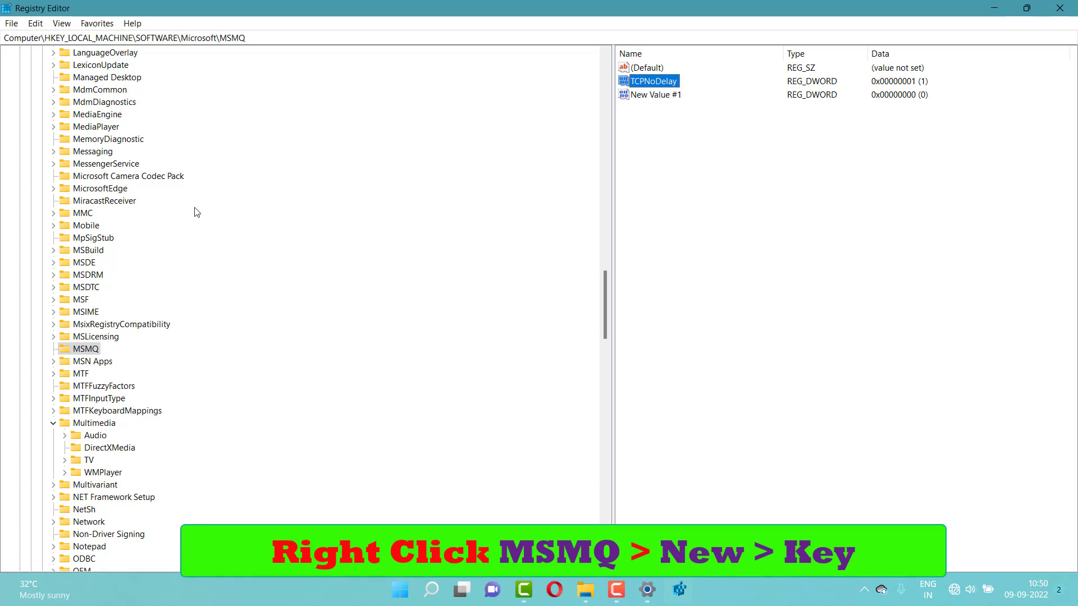
# Create a new subkey named "Parameters" under the MSMQ key
pyautogui.rightClick(85, 350)
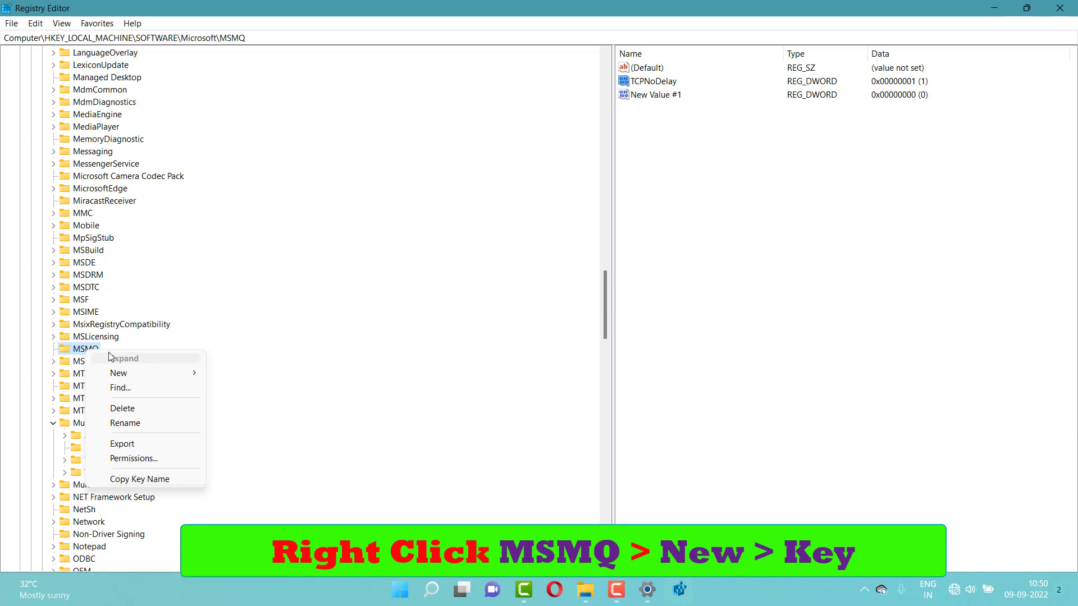
pyautogui.moveTo(132, 374)
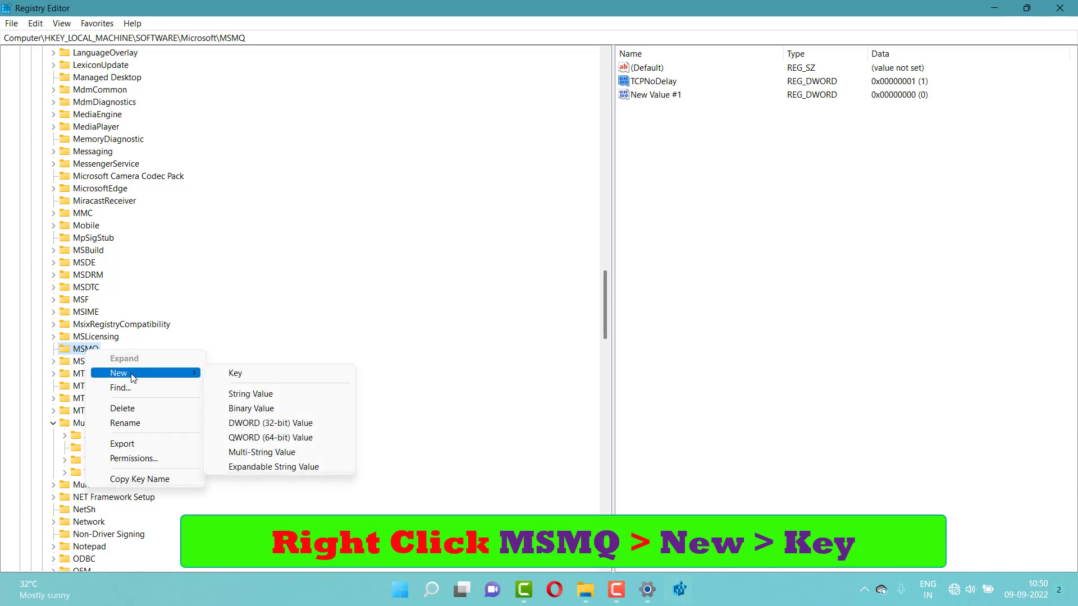
pyautogui.click(227, 374)
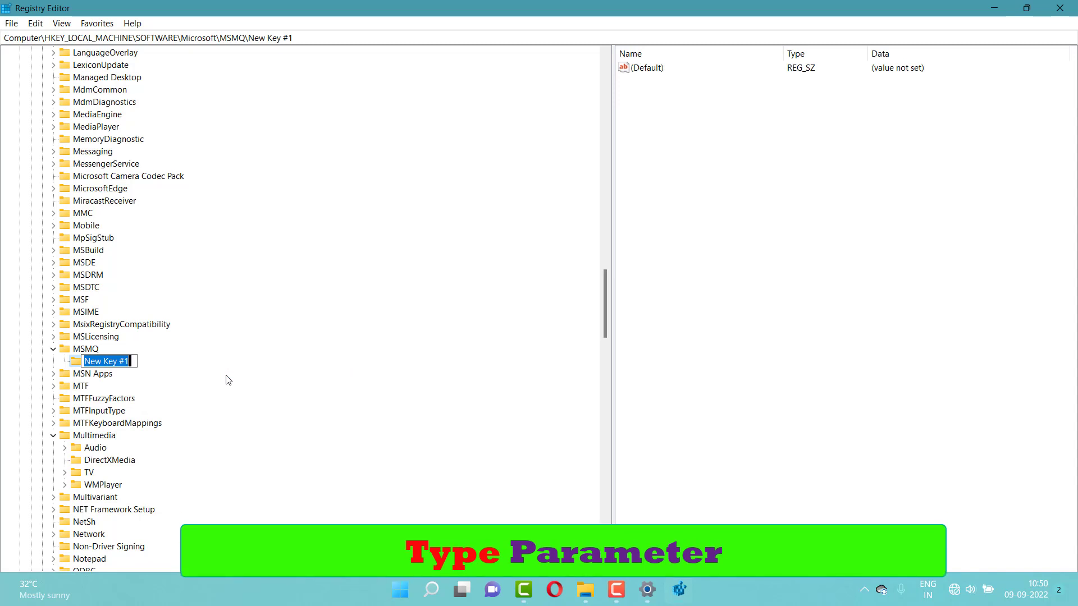
pyautogui.press('BackSpace')
pyautogui.write('P')
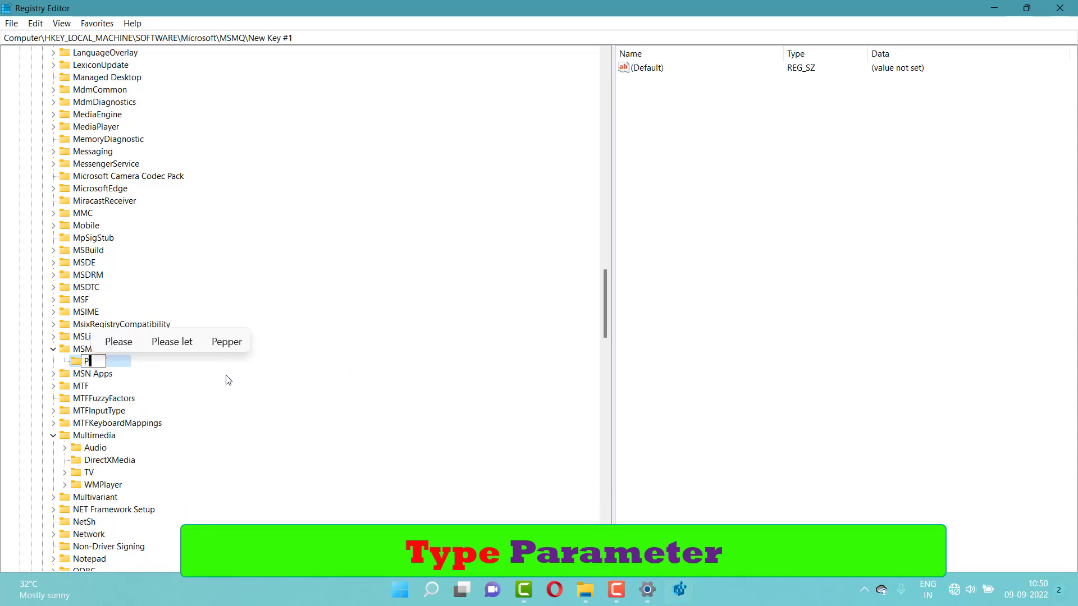
pyautogui.write('aram')
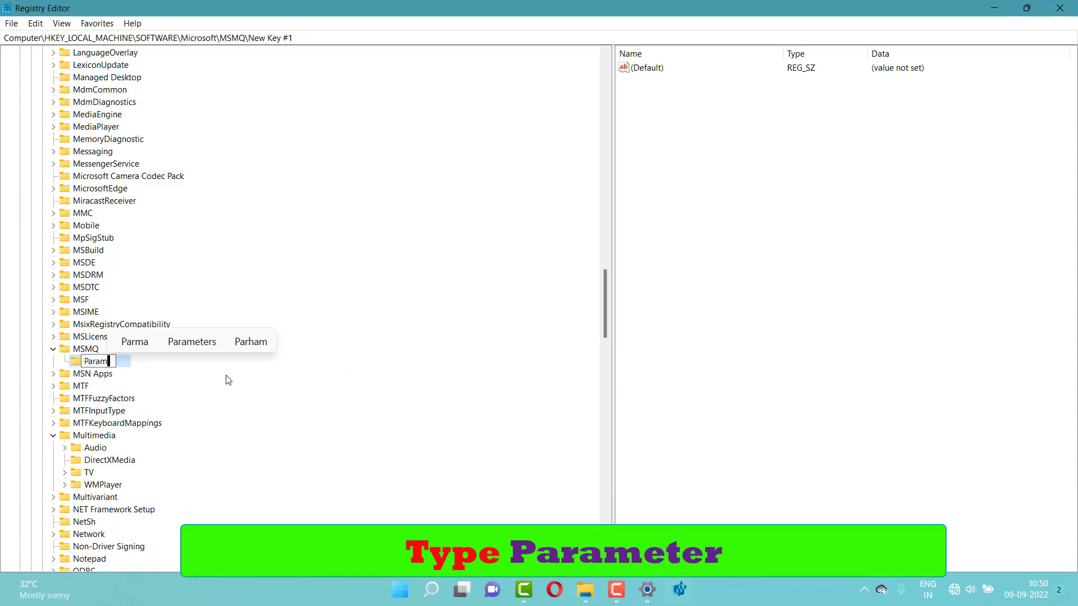
pyautogui.write('eters')
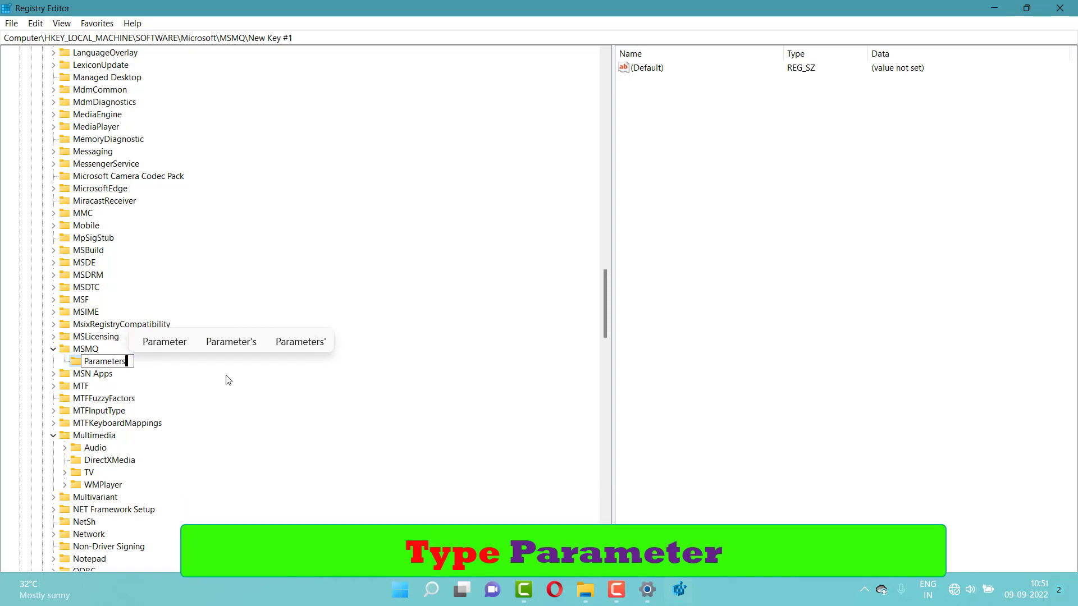
pyautogui.press('Return')
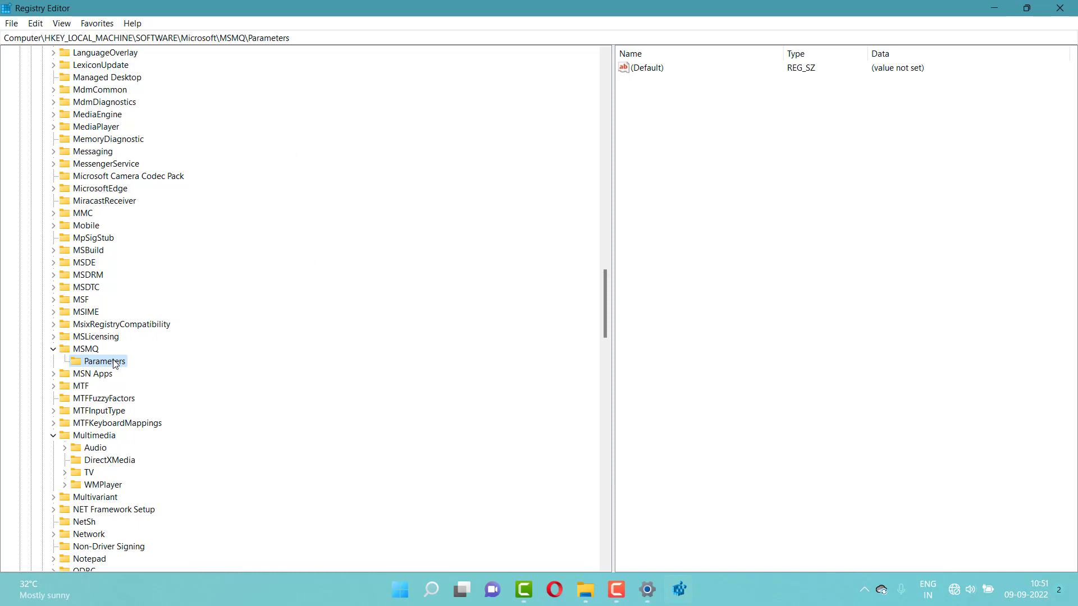
# Create a DWORD (32-bit) value named "TCPNoDelay" in the Parameters key under MSMQ
pyautogui.rightClick(733, 221)
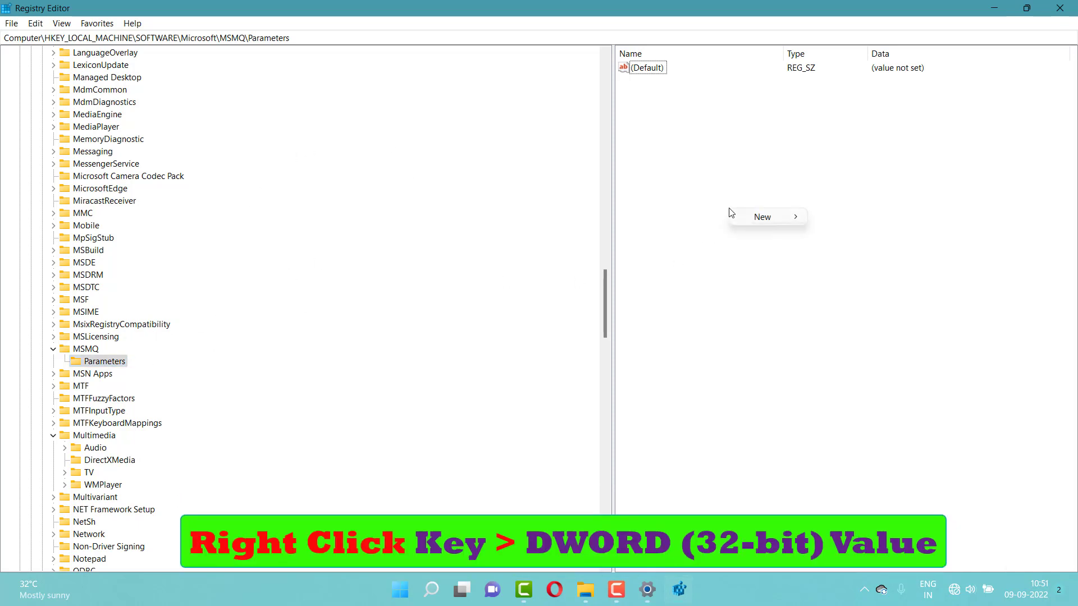
pyautogui.moveTo(799, 221)
pyautogui.click(847, 268)
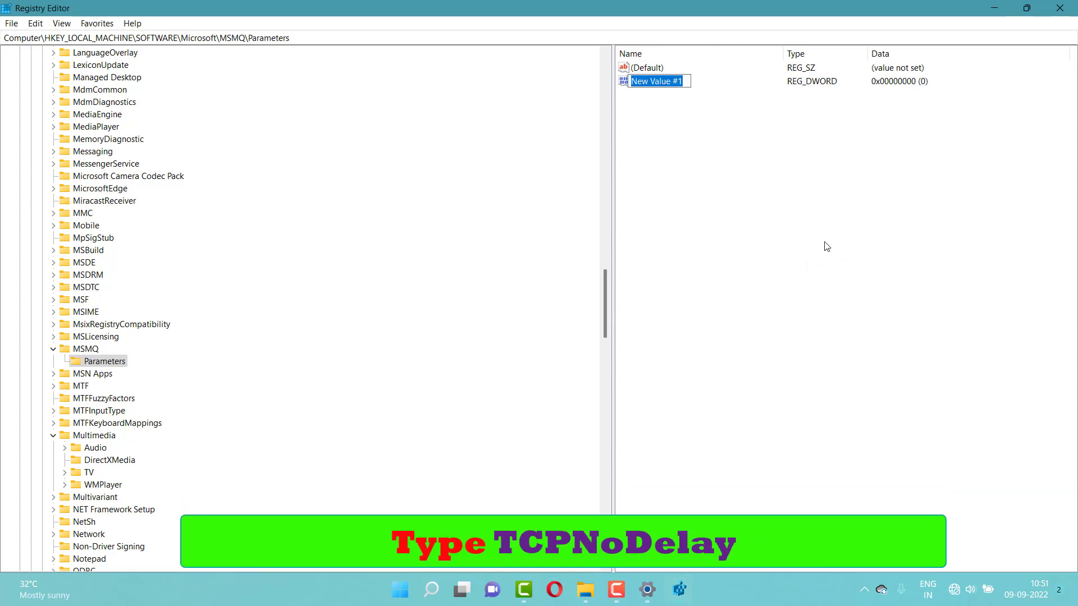
pyautogui.press('BackSpace')
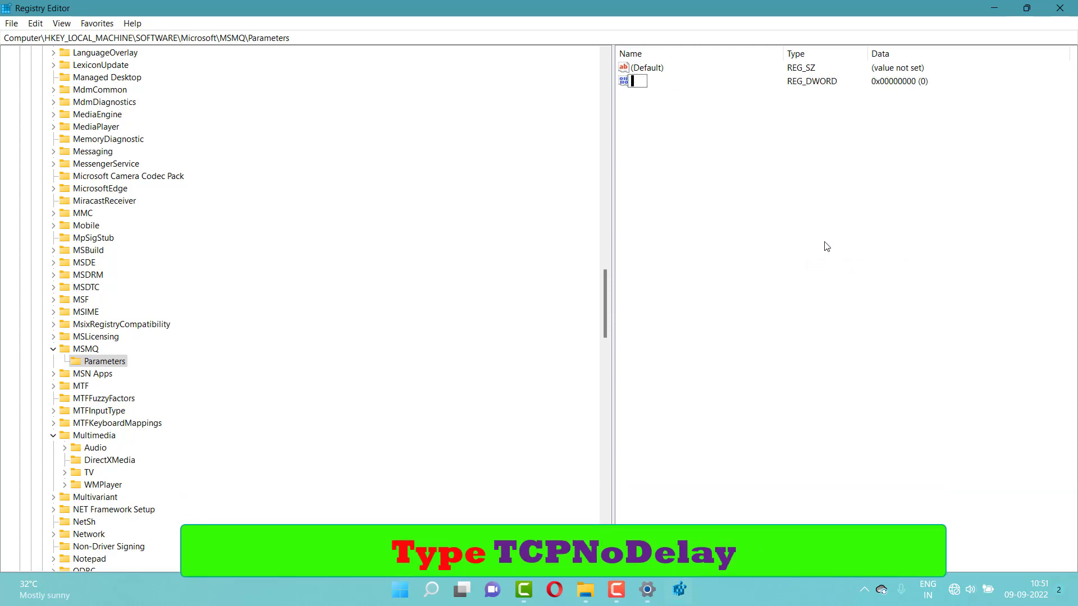
pyautogui.write('R')
pyautogui.press('BackSpace')
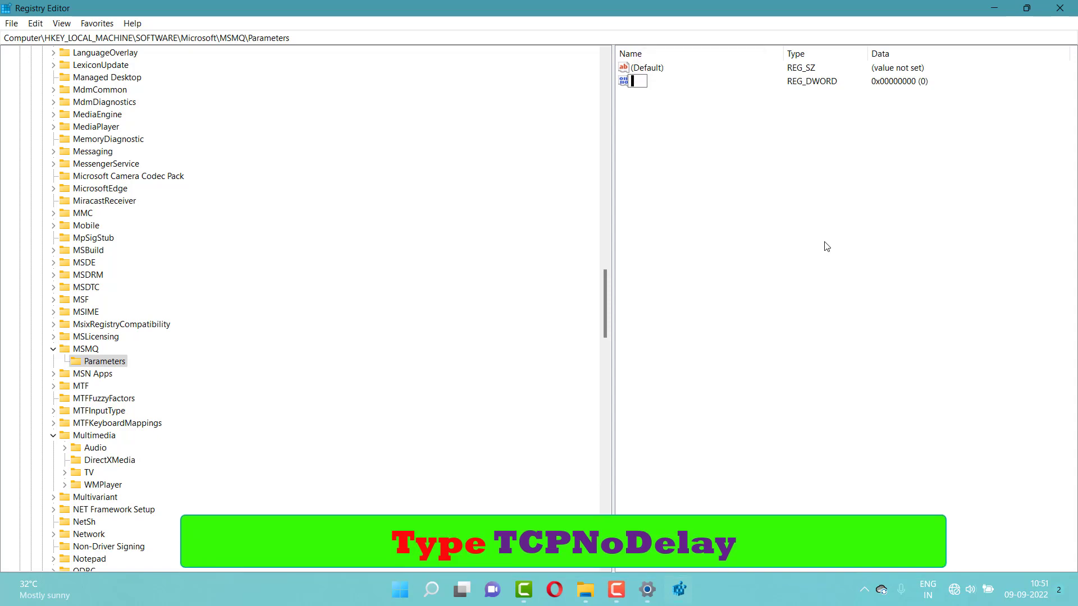
pyautogui.write('T')
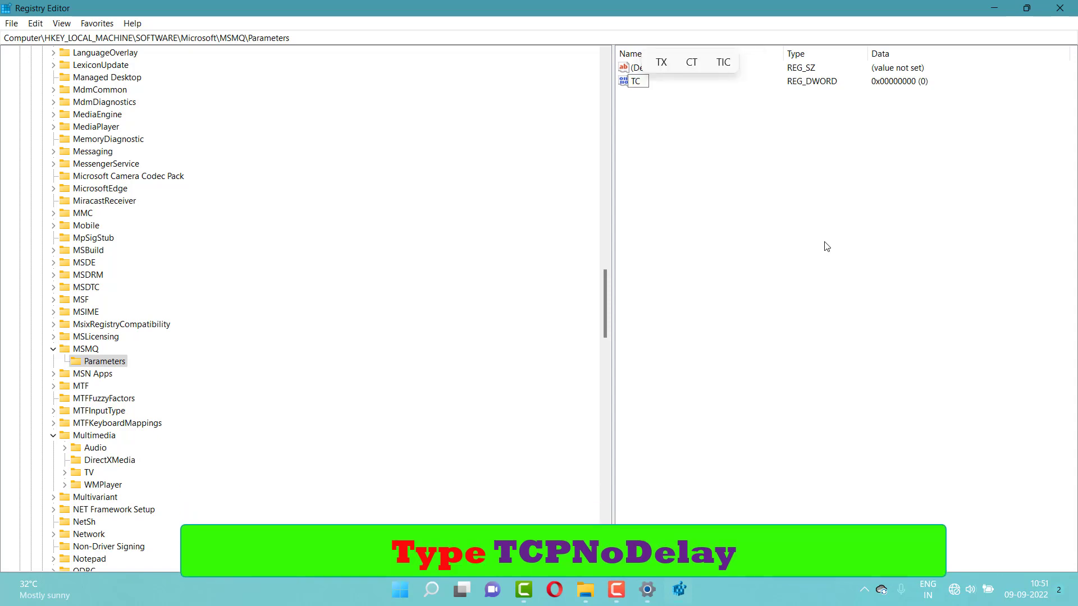
pyautogui.write('C')
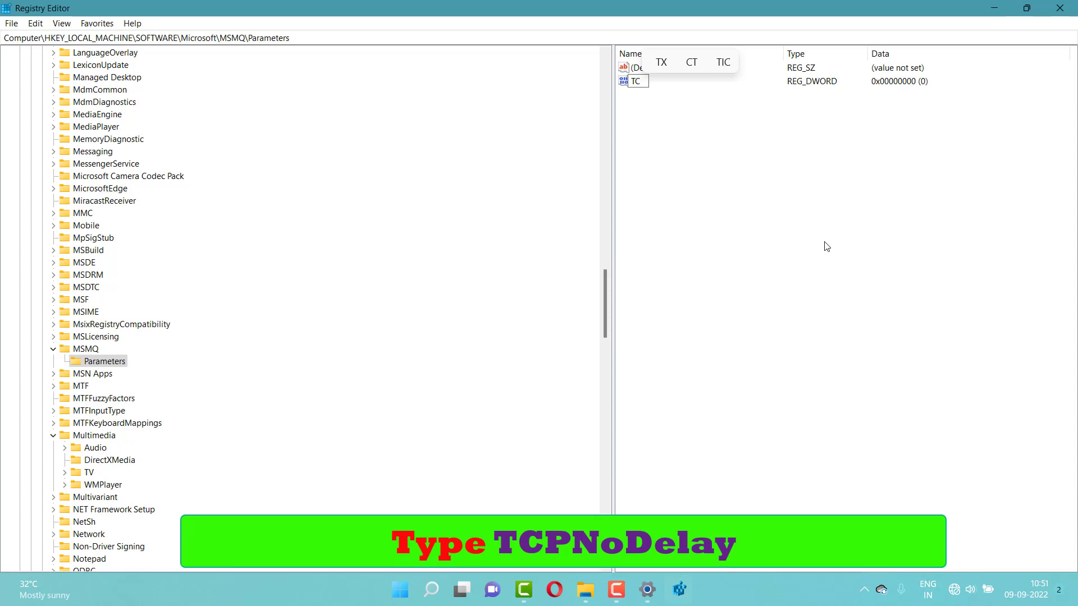
pyautogui.write('PN')
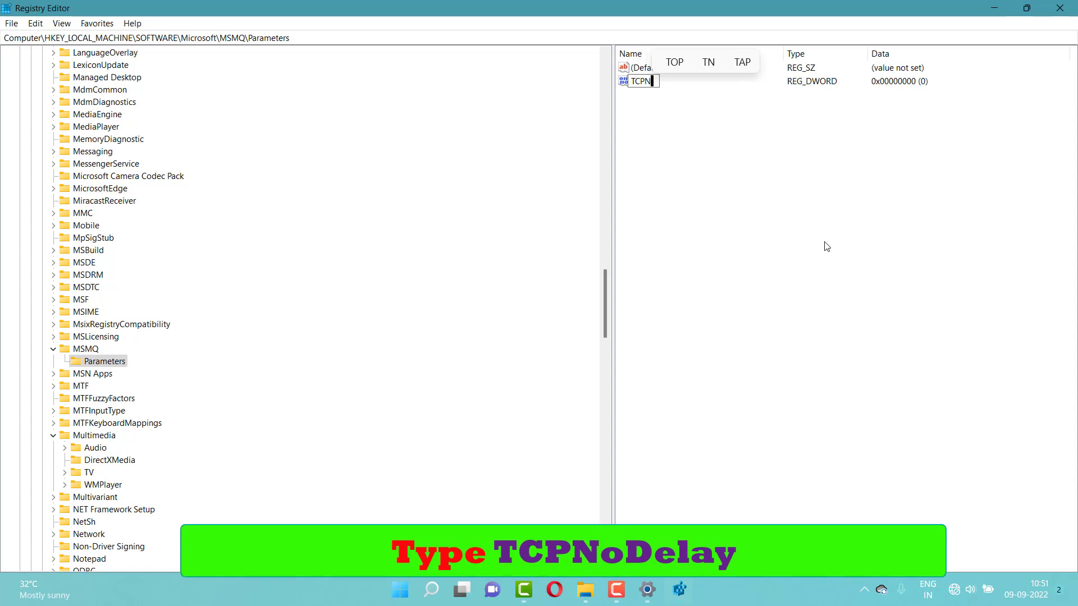
pyautogui.write('oDE')
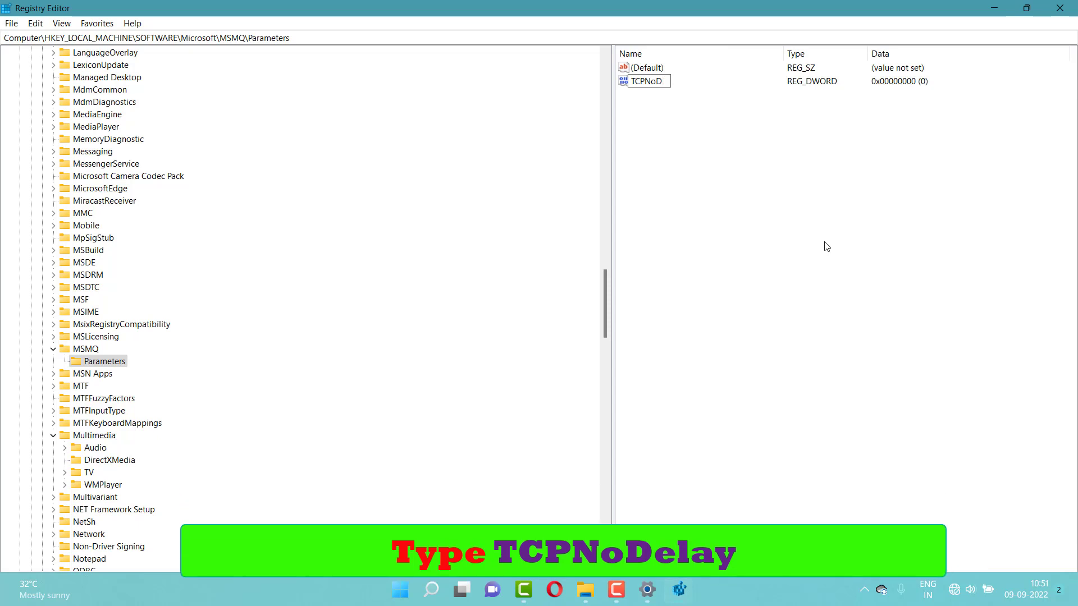
pyautogui.press('BackSpace')
pyautogui.write('ela')
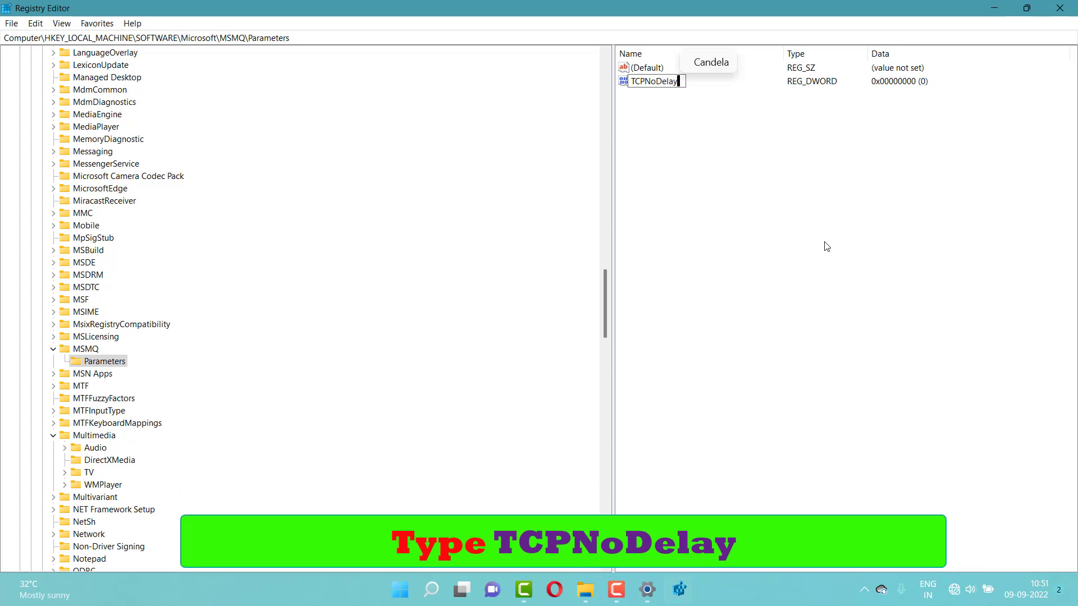
pyautogui.write('y')
pyautogui.press('Return')
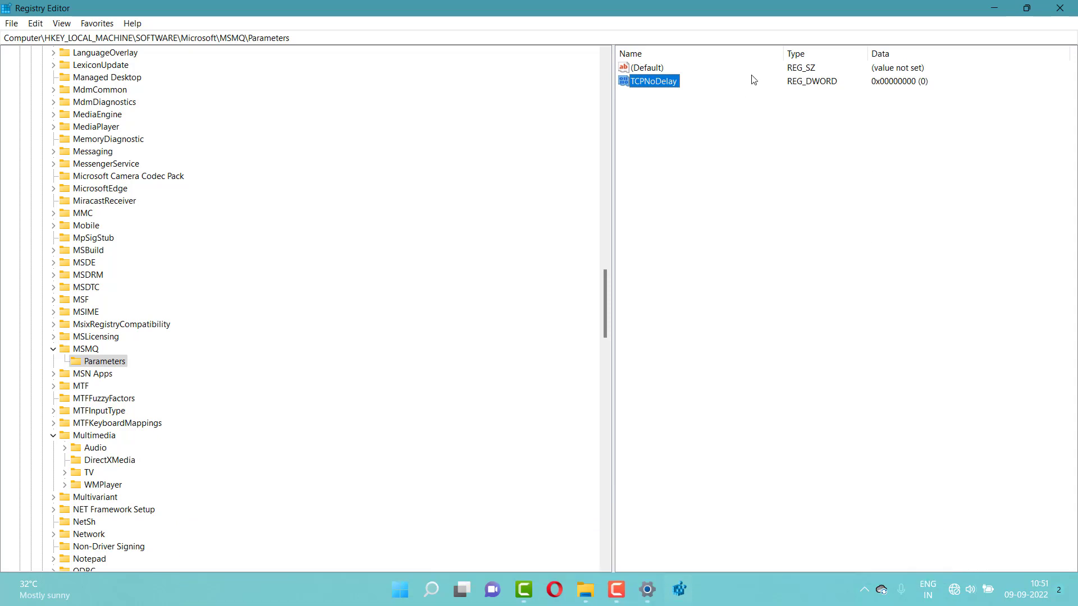
# Modify TCPNoDelay in the Parameters key, keeping its value data at 0 with the hexadecimal base
pyautogui.rightClick(653, 88)
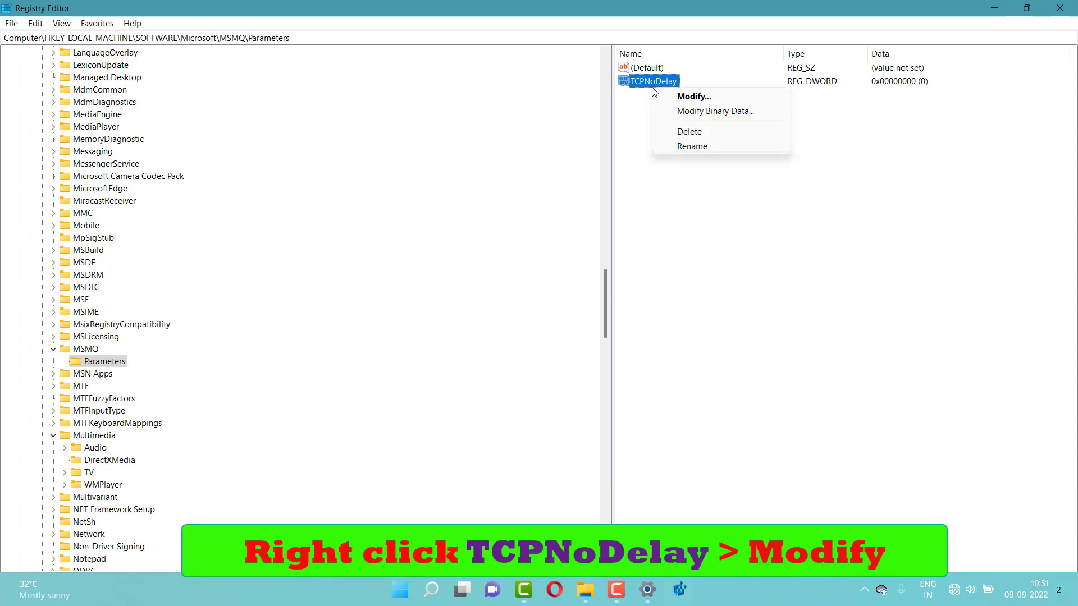
pyautogui.click(681, 96)
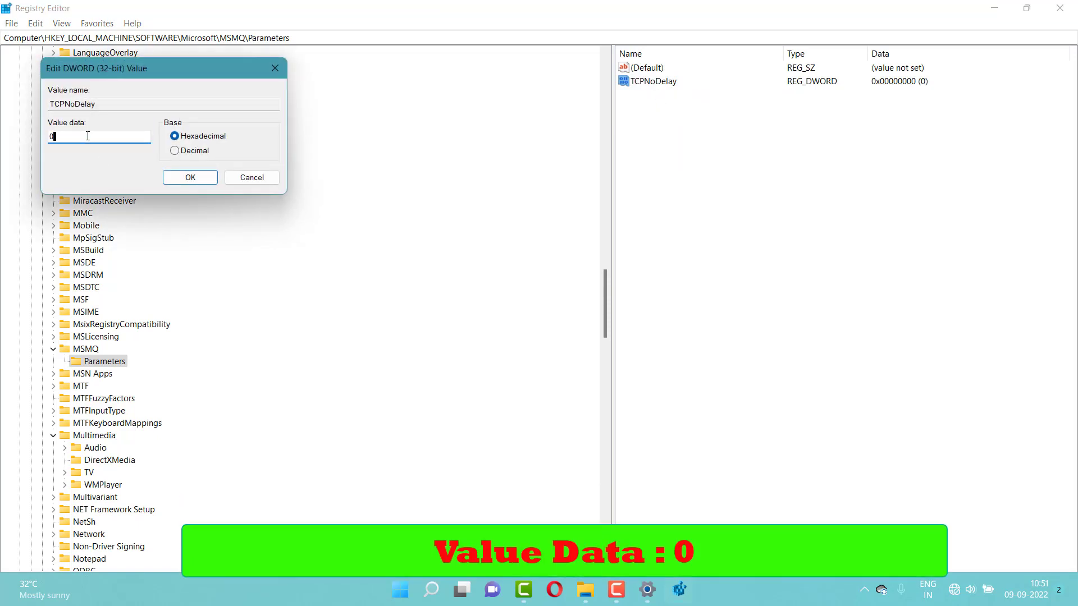
pyautogui.click(193, 178)
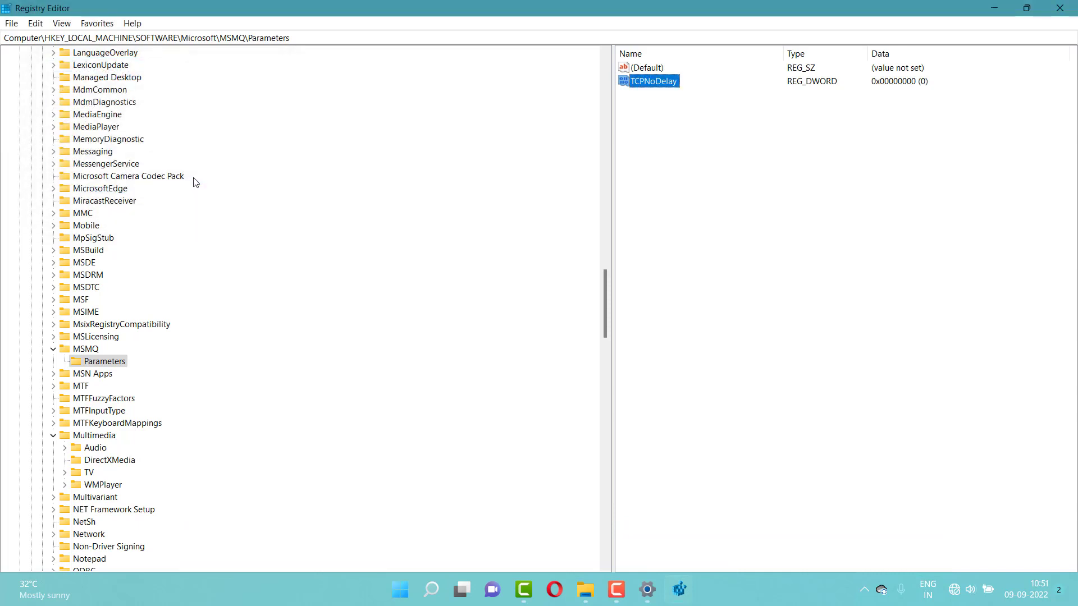
# Close the Registry Editor and restart the PC
pyautogui.click(1057, 7)
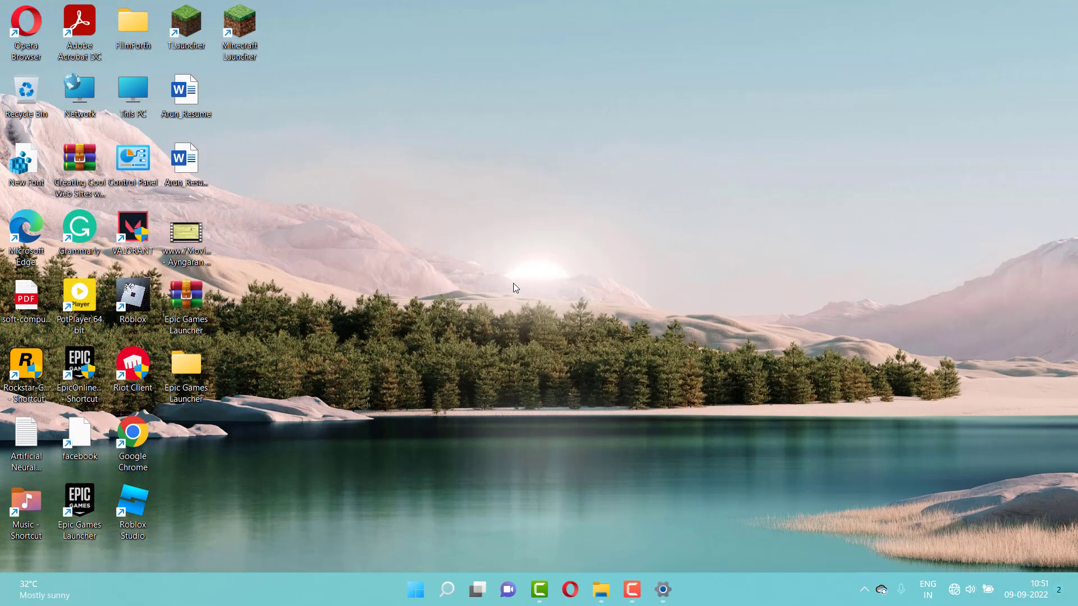
pyautogui.click(424, 597)
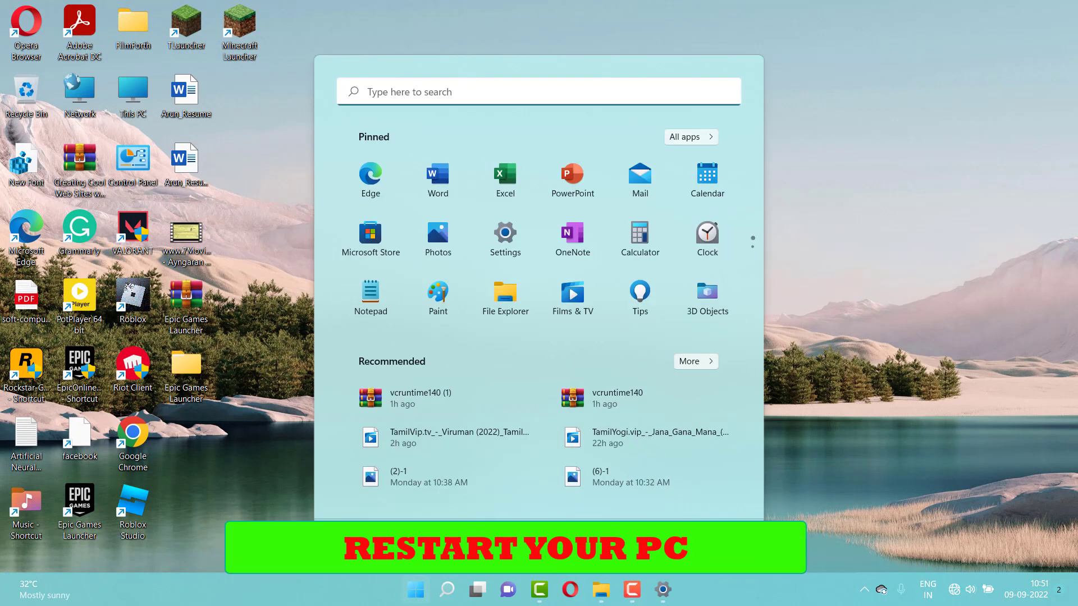
pyautogui.click(741, 543)
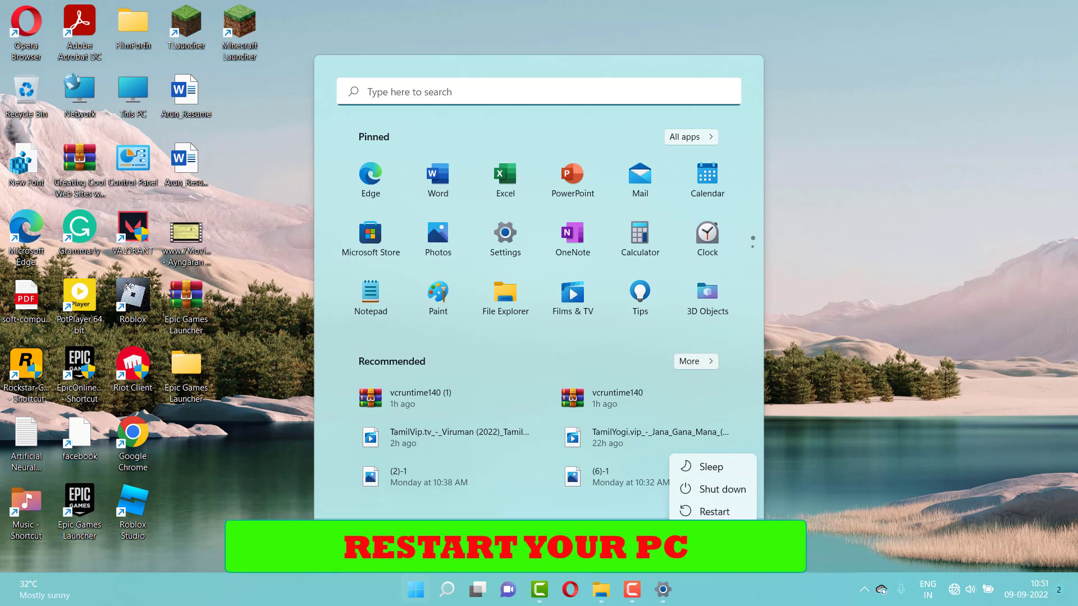
pyautogui.click(719, 512)
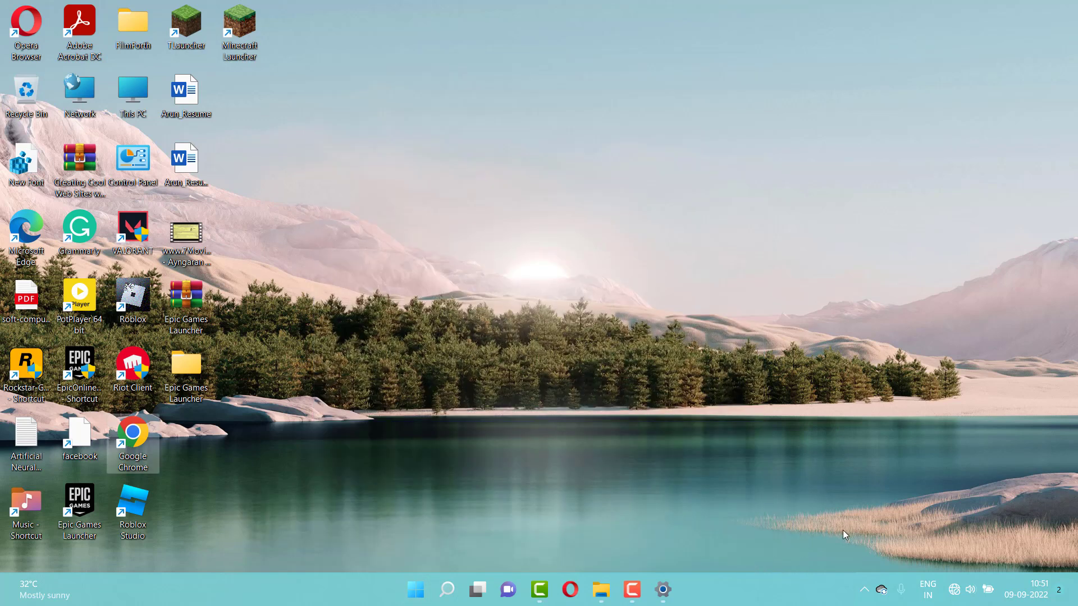